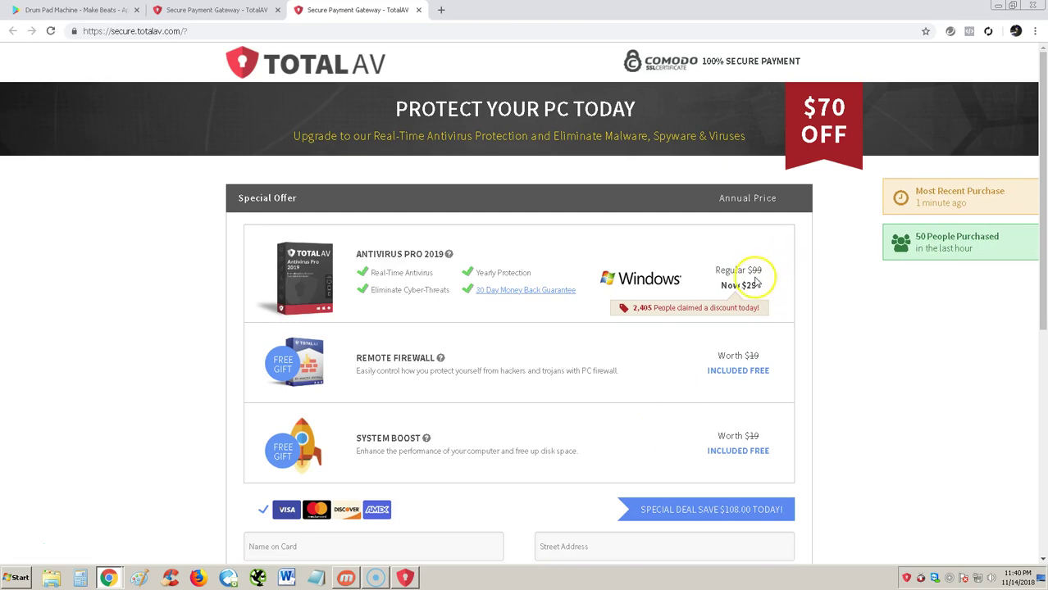
Skim the Antivirus Pro 2019 discount checkout page in Chrome, then return to TotalAV's Diagnostics
scroll(744, 285, down, 2)
scroll(743, 285, up, 2)
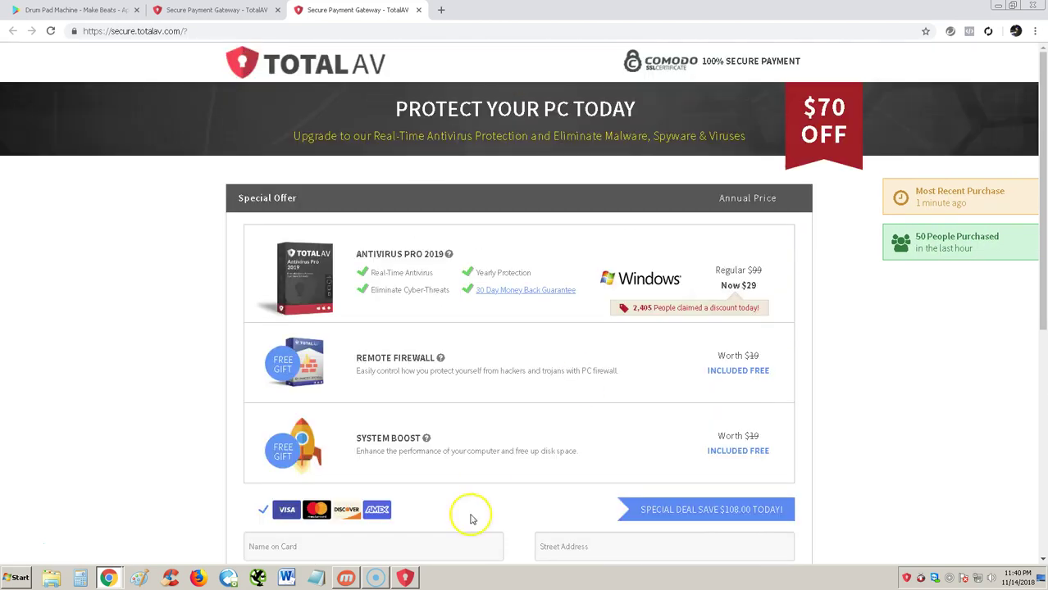
click(405, 577)
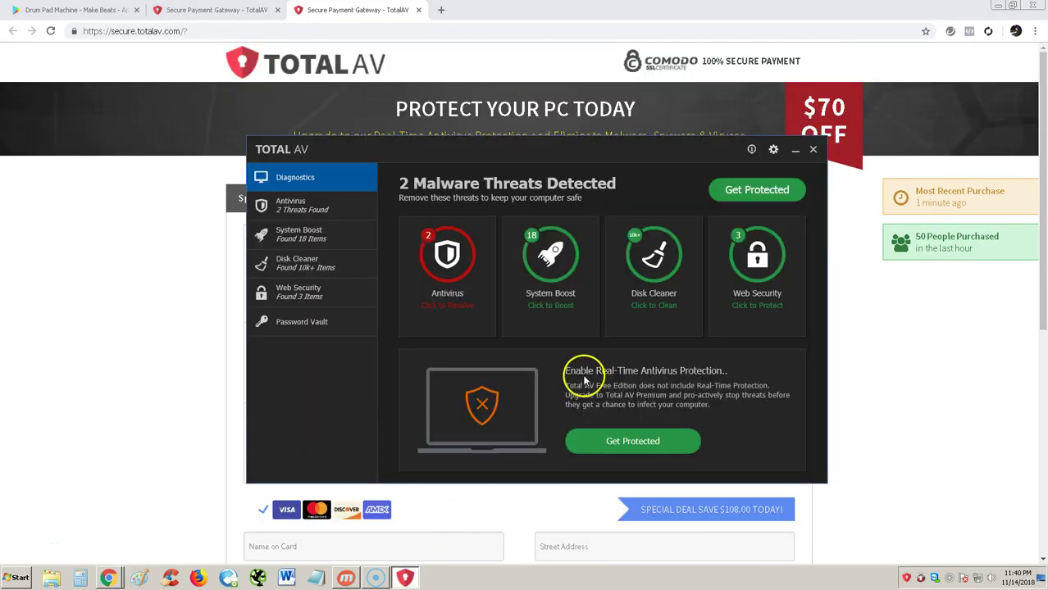
Set YTDSetup.exe and the DriverToolkit installer to Whitelist instead of Quarantine in Quick Scan
click(460, 283)
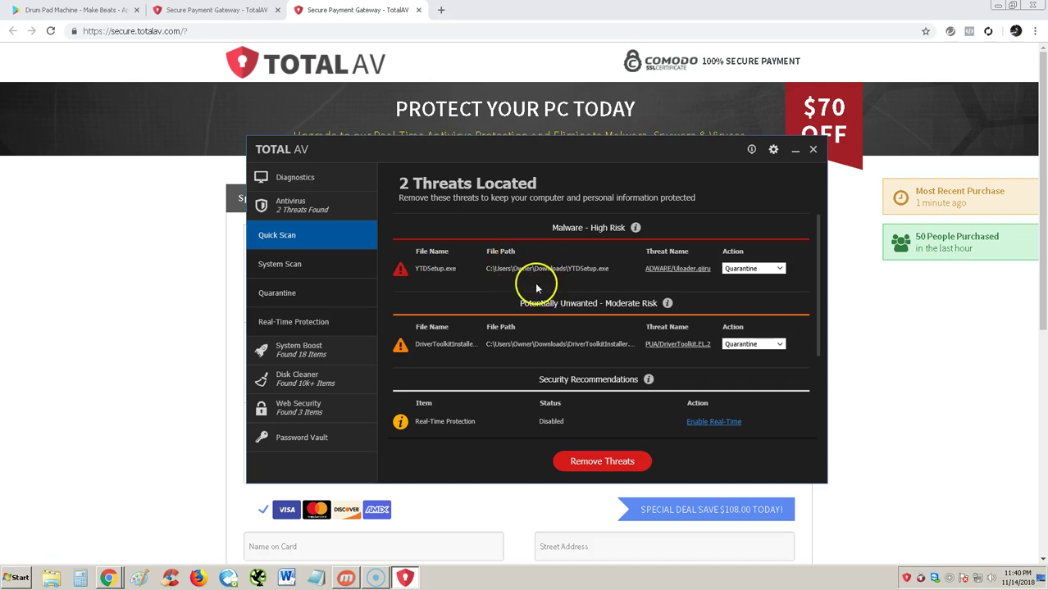
click(753, 268)
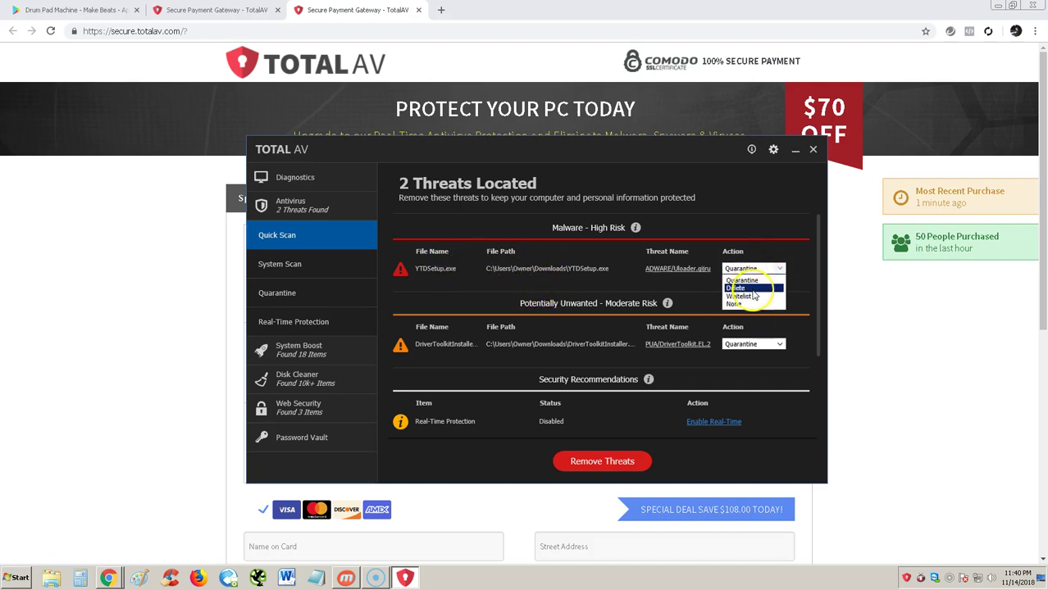
click(754, 297)
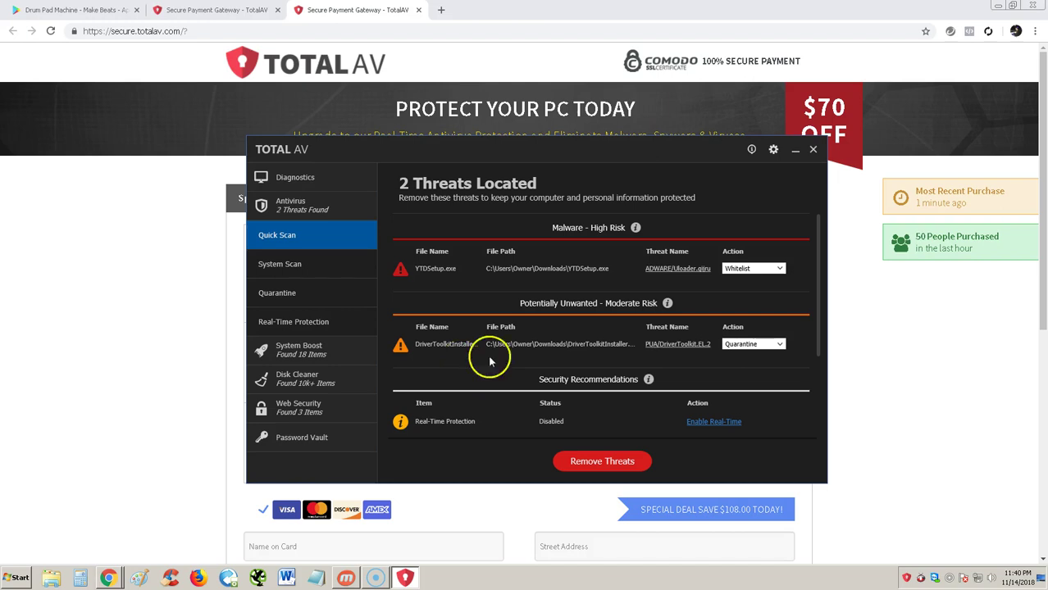
click(742, 344)
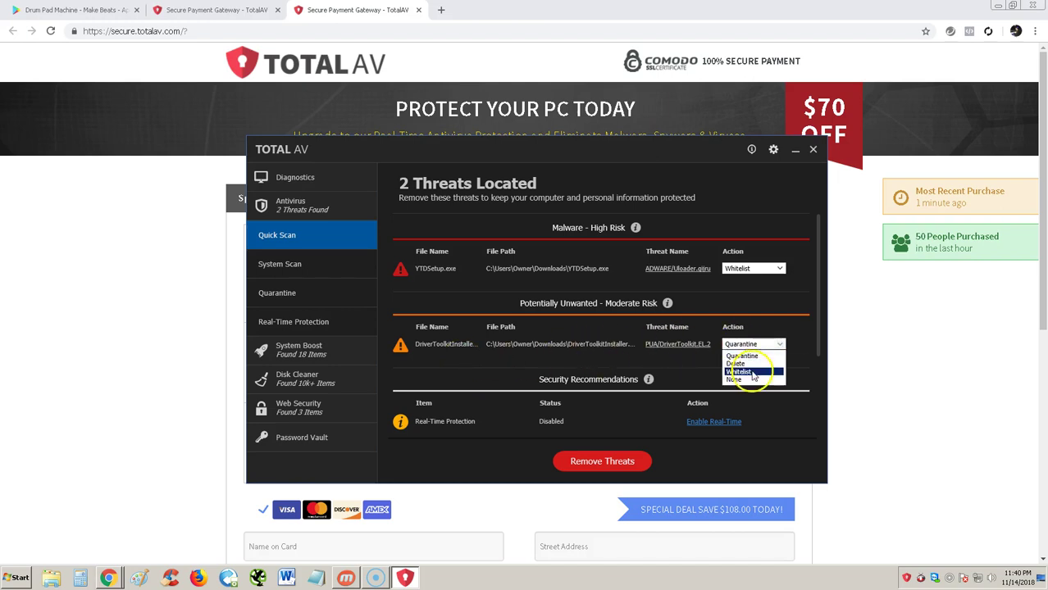
click(750, 373)
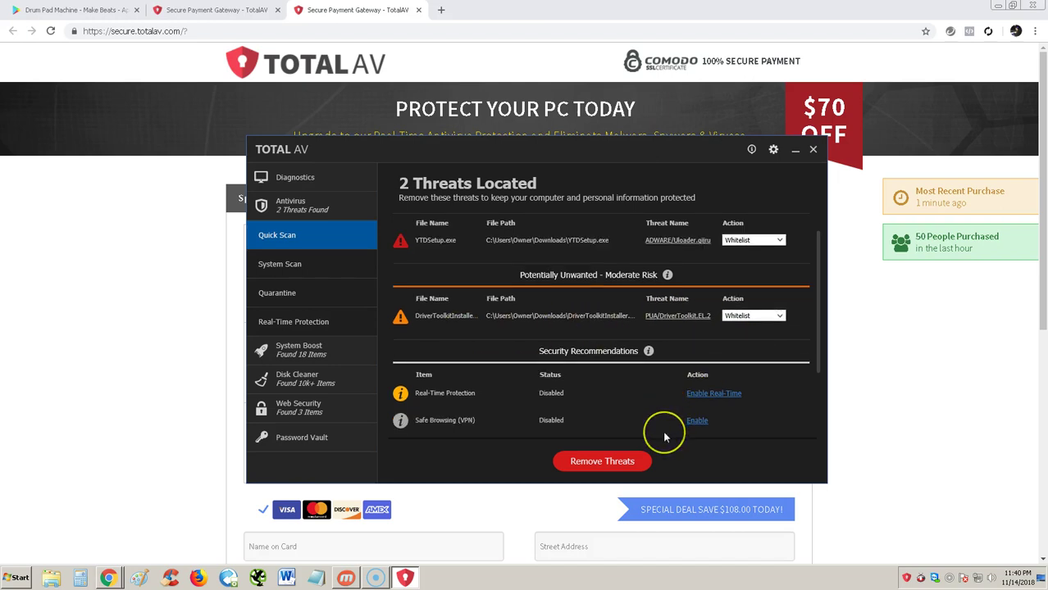
scroll(664, 433, down, 3)
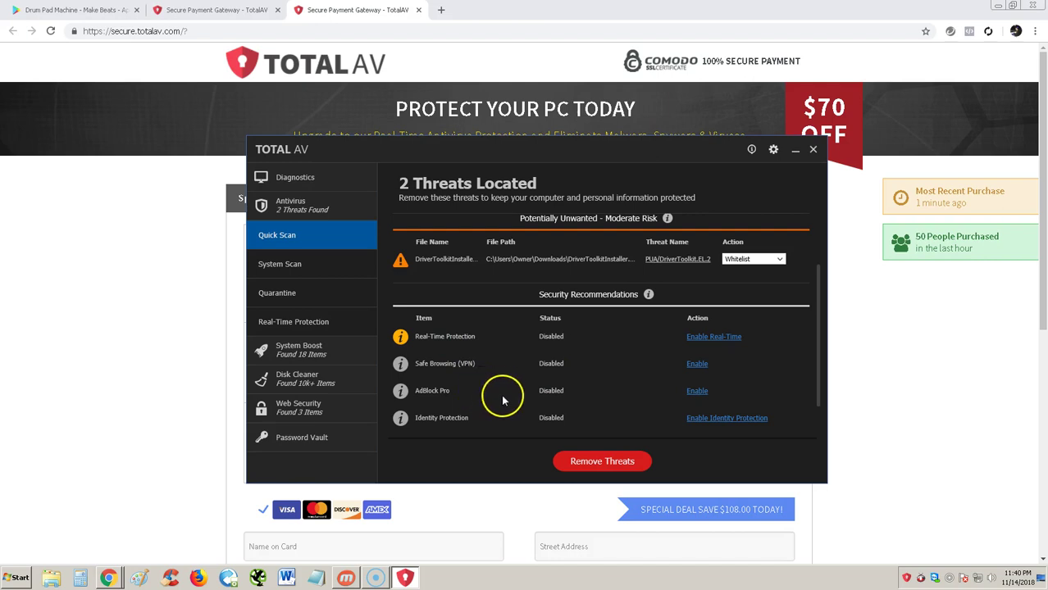
scroll(545, 385, down, 2)
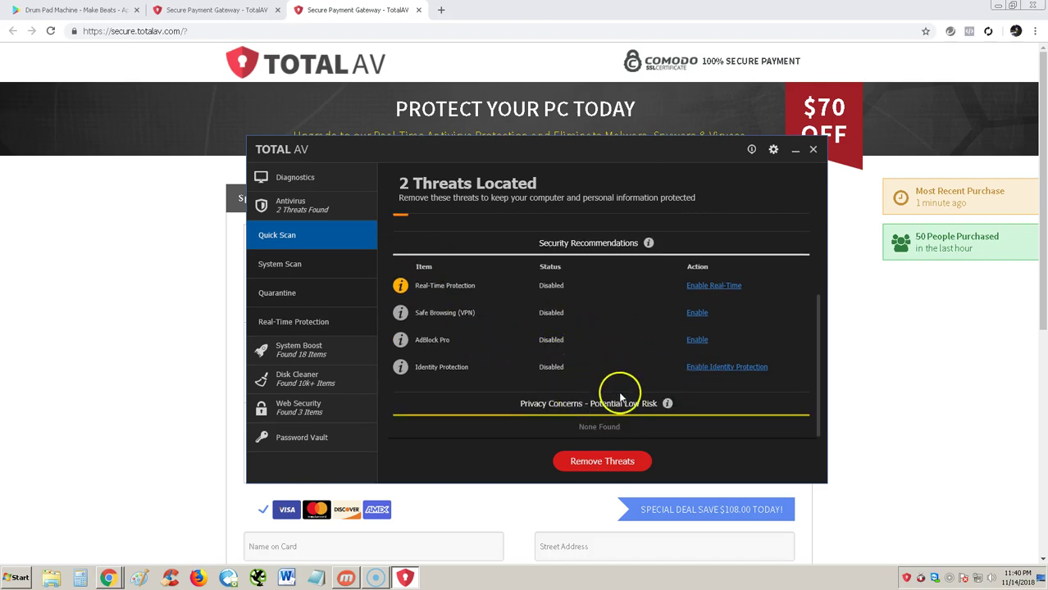
scroll(696, 402, up, 6)
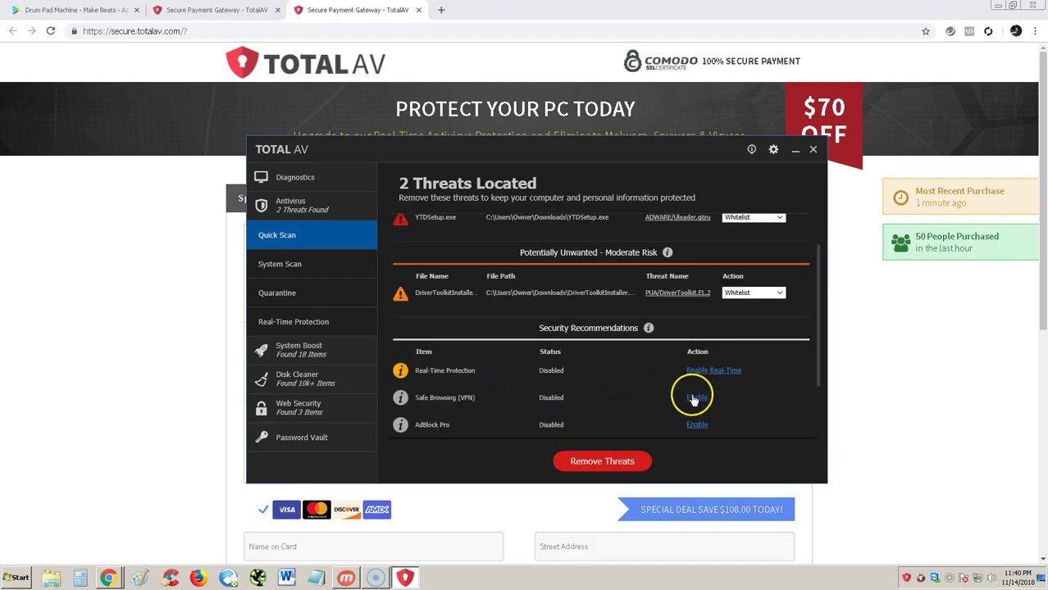
scroll(663, 402, down, 4)
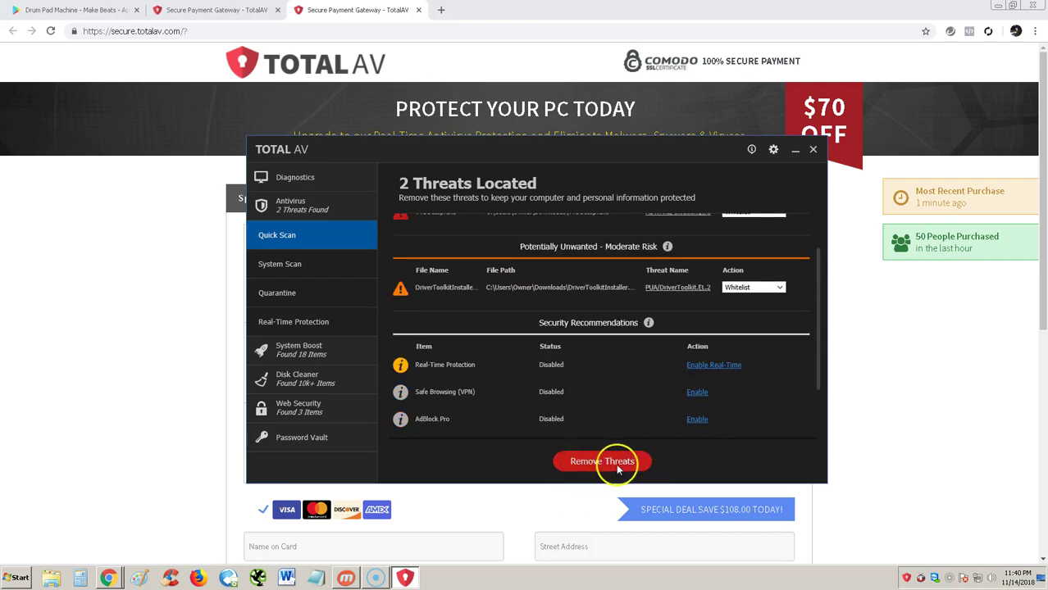
scroll(611, 413, up, 2)
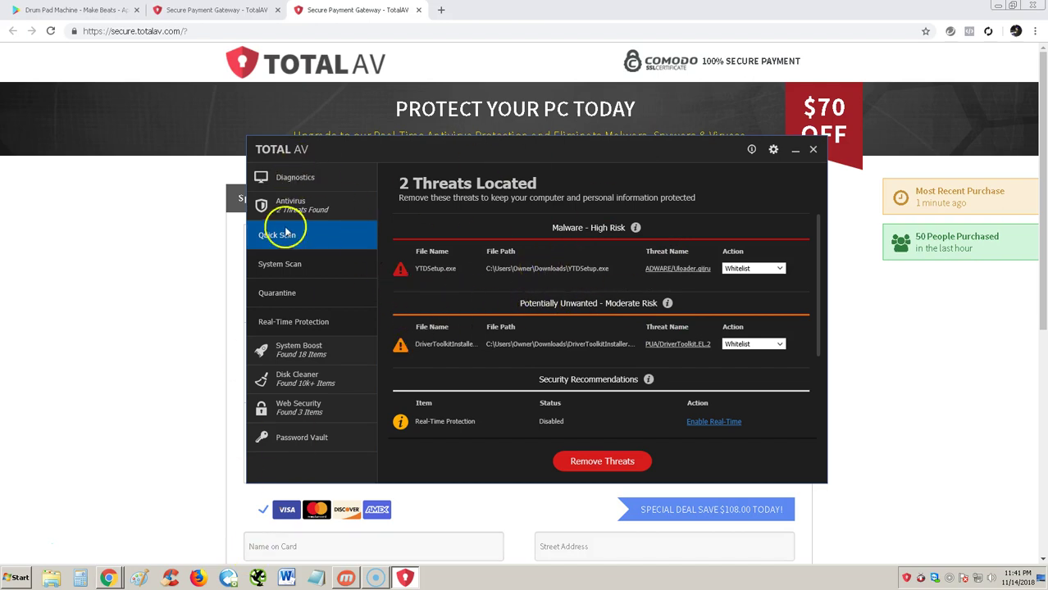
Go from Diagnostics to System Boost's Startup Programs list
click(295, 179)
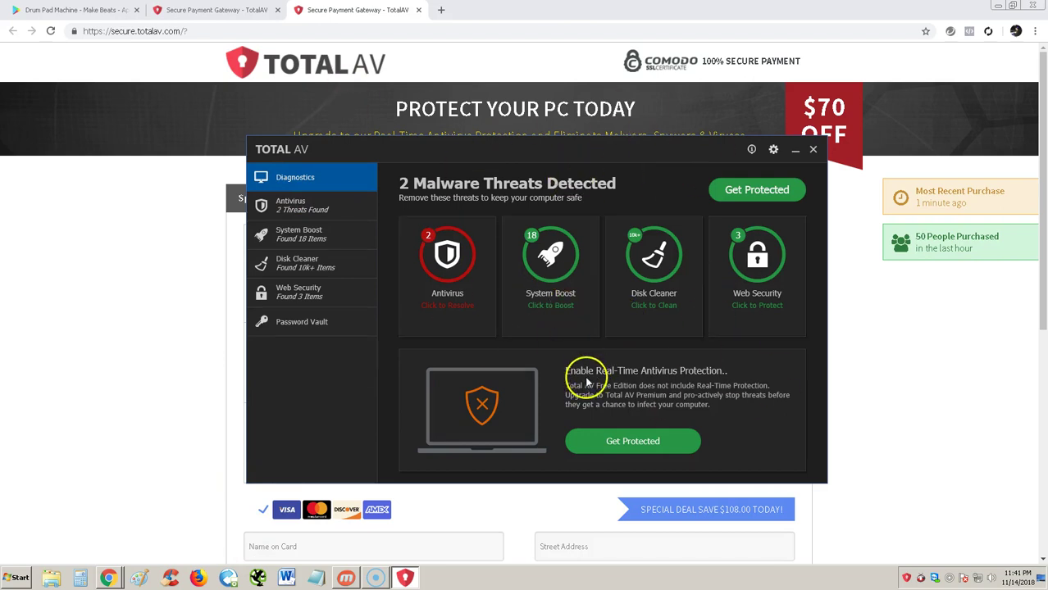
click(564, 276)
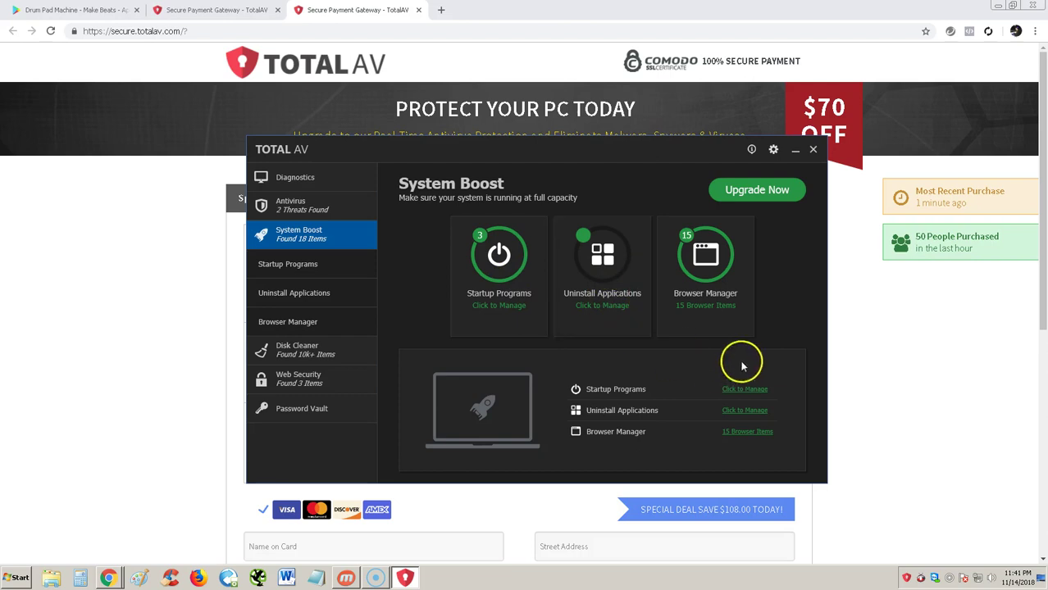
click(509, 309)
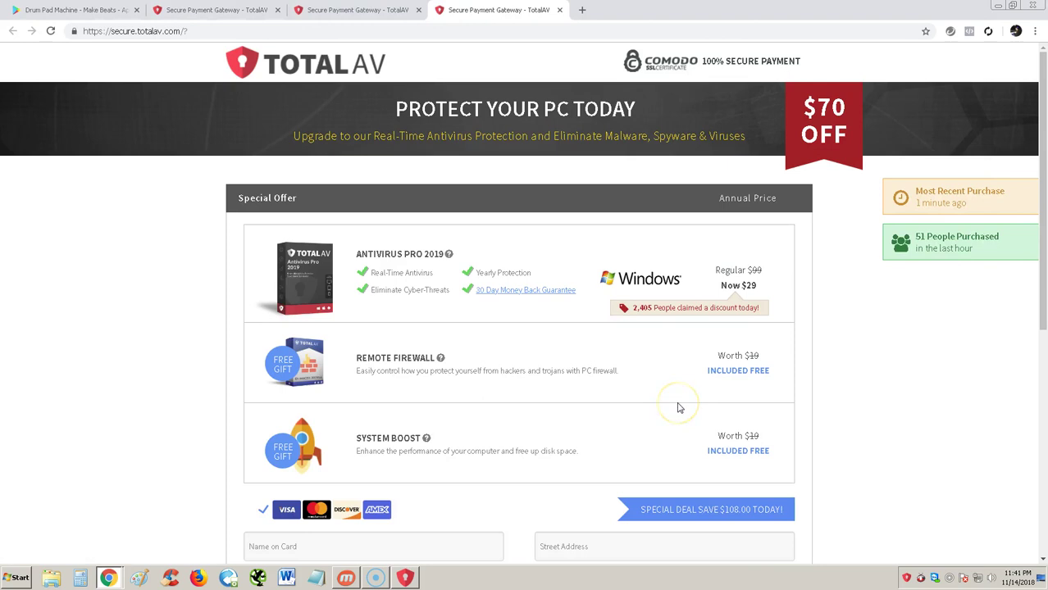
Dismiss the first Startup Manager Complete notice and close the three extra Chrome checkout tabs
click(404, 578)
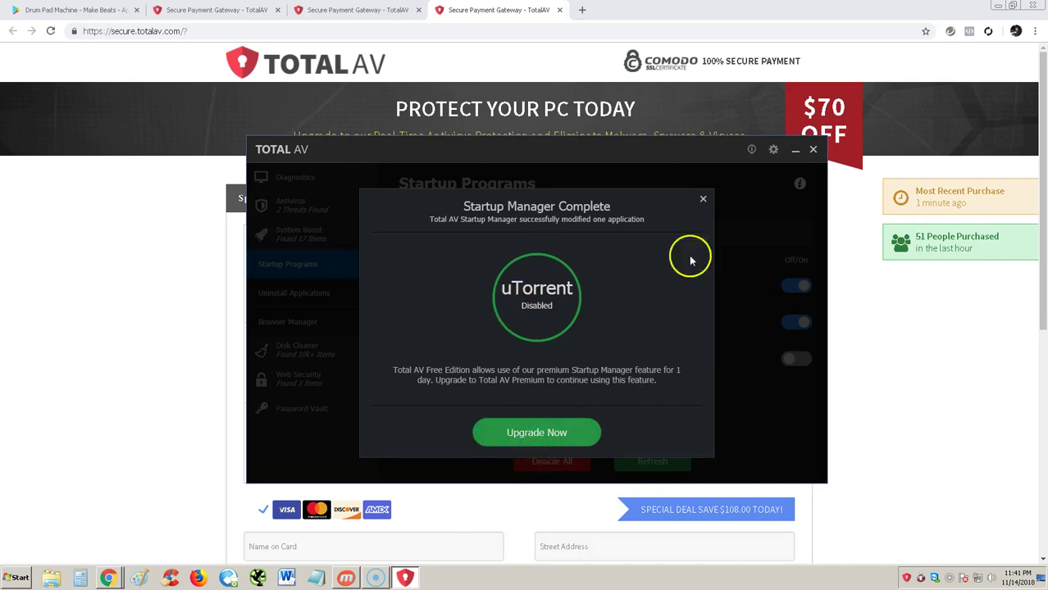
click(703, 201)
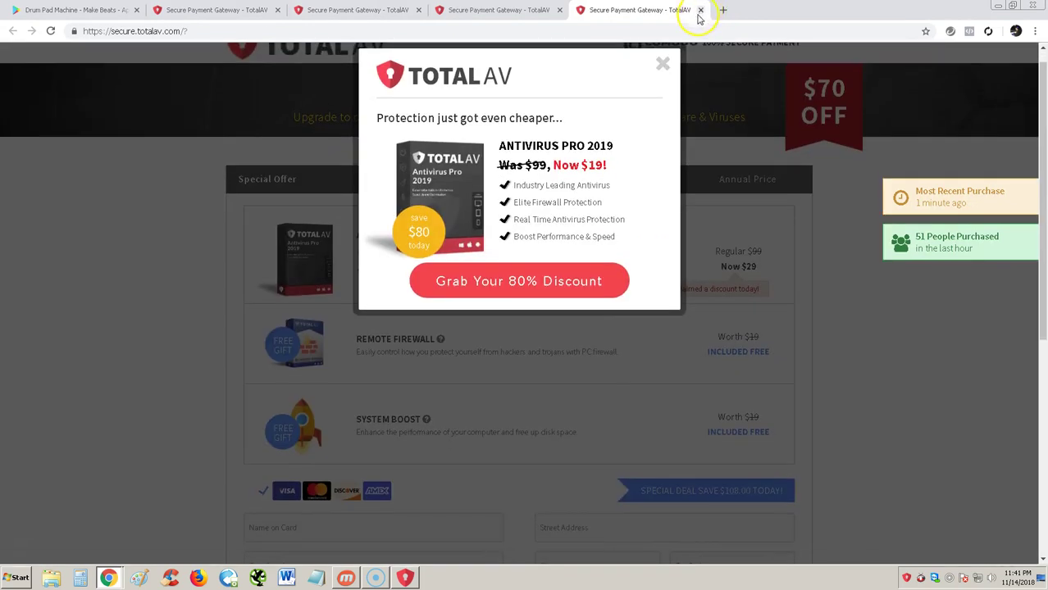
scroll(748, 199, up, 1)
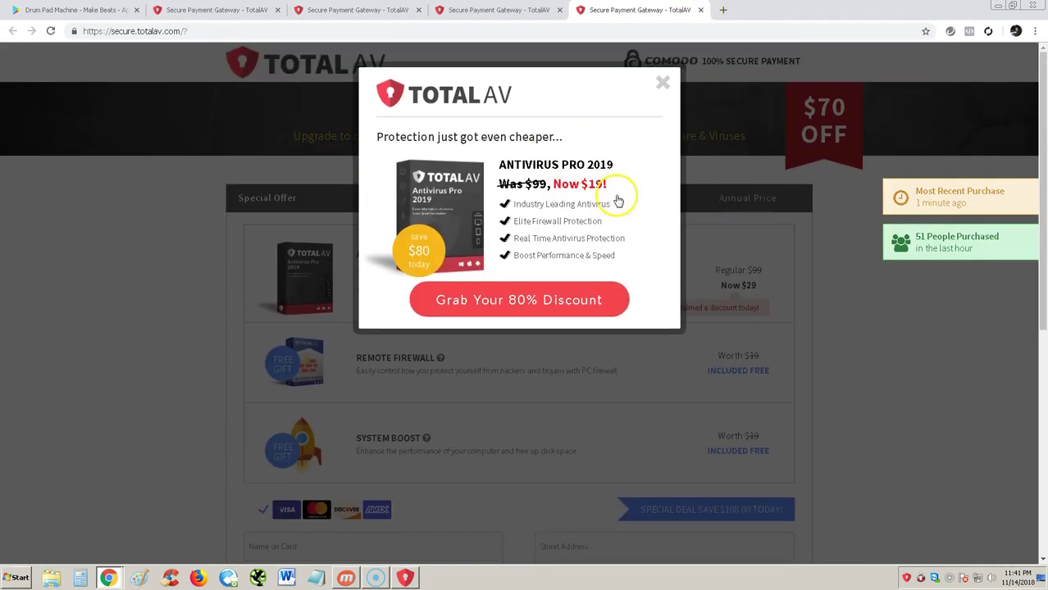
click(699, 10)
click(559, 10)
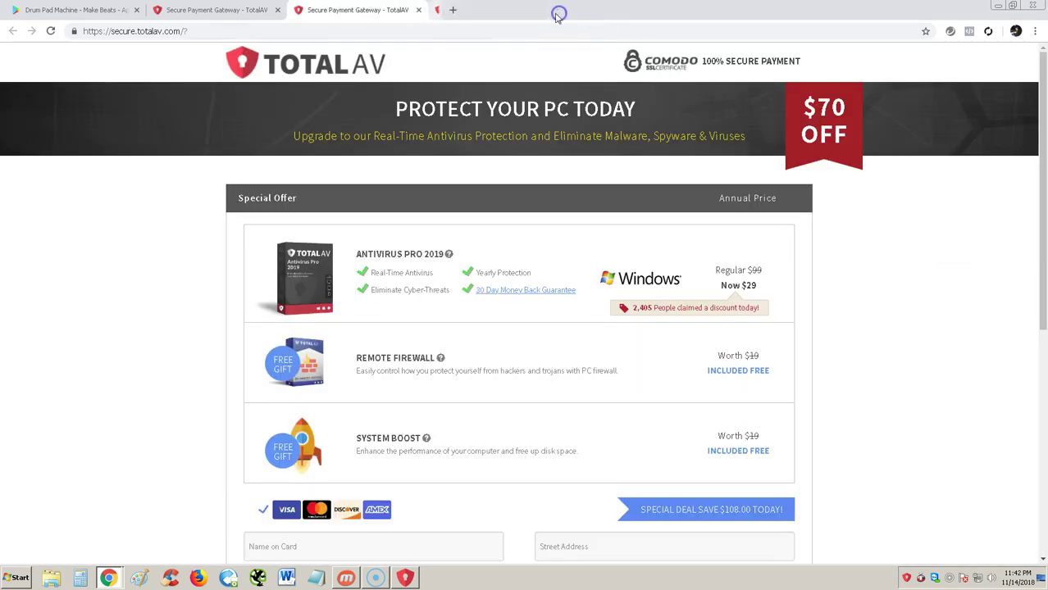
click(418, 10)
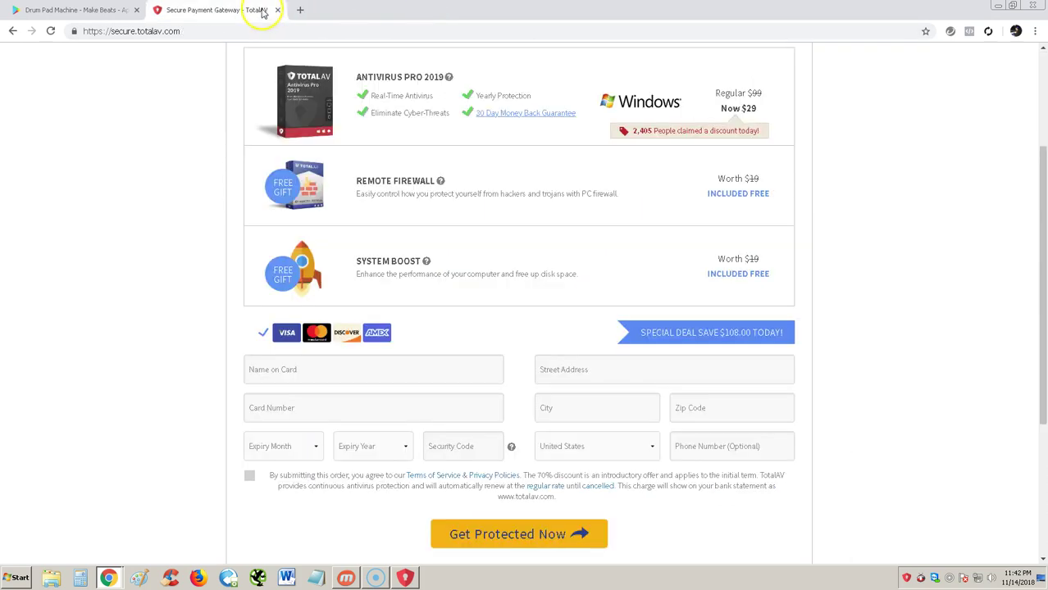
Dismiss the remaining Startup Manager Complete notices, leaving CCleaner Monitoring, Trend Micro and uTorrent disabled
click(404, 578)
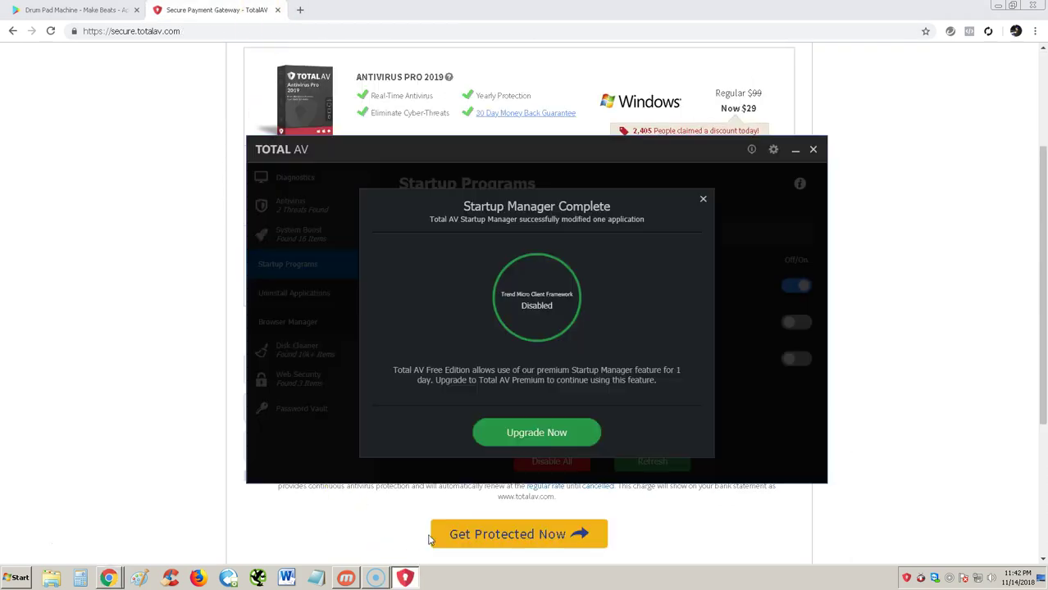
click(701, 200)
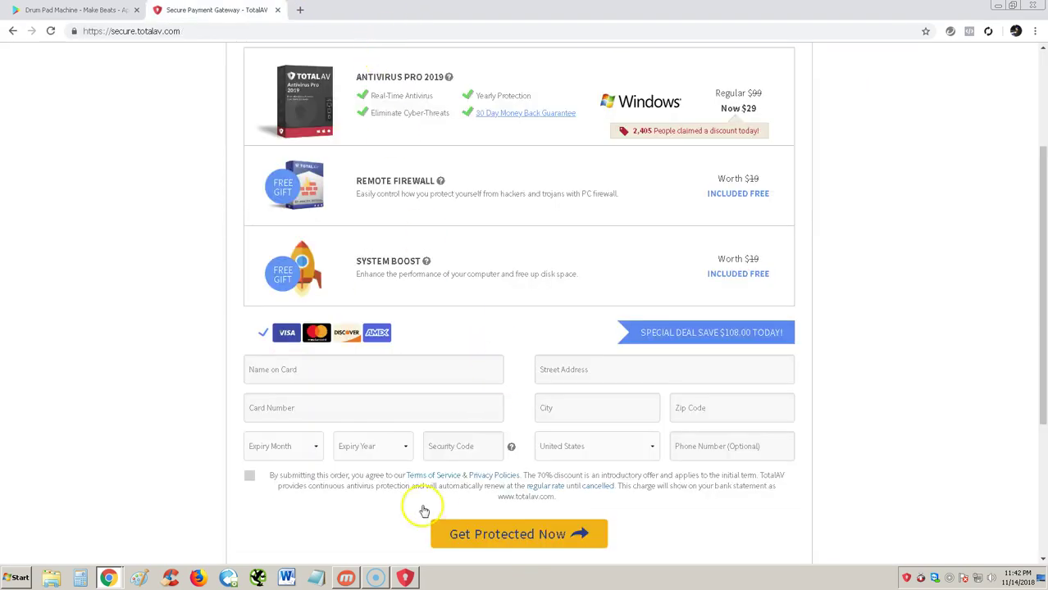
click(404, 577)
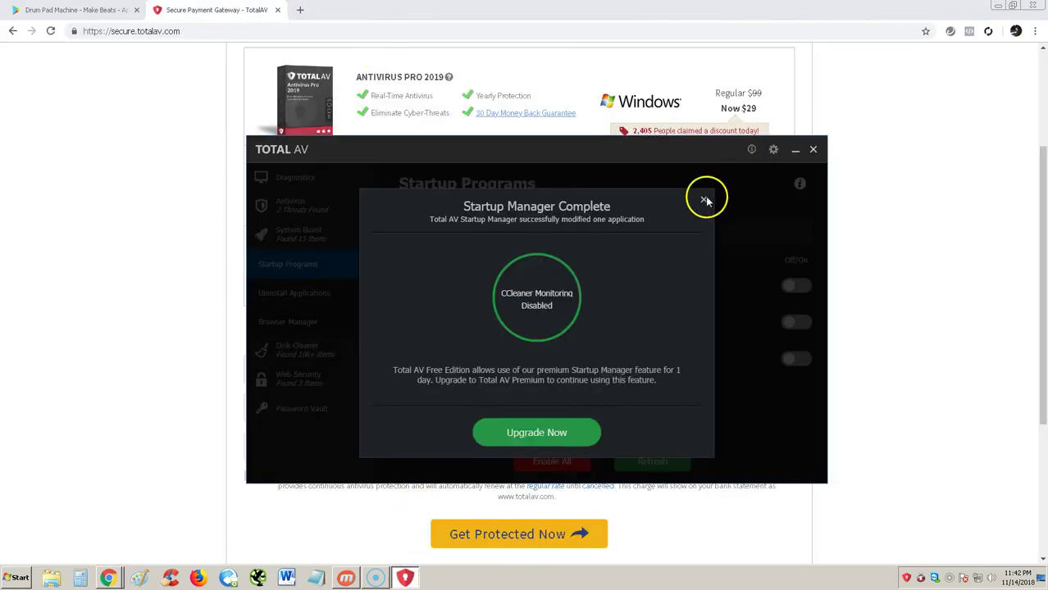
click(704, 200)
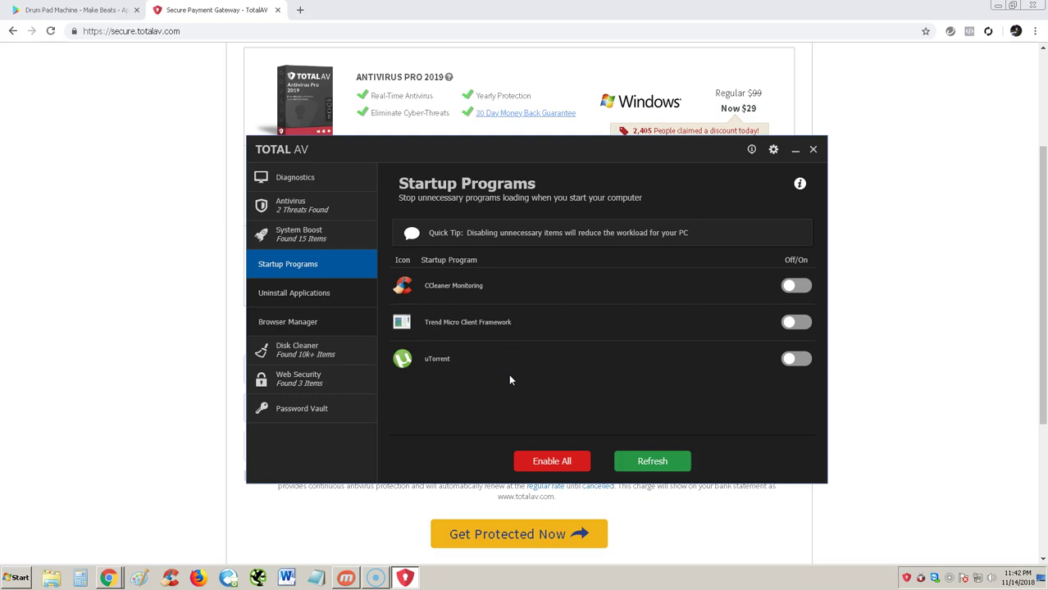
Open Disk Cleaner's Duplicates list and look through the duplicate files
click(313, 182)
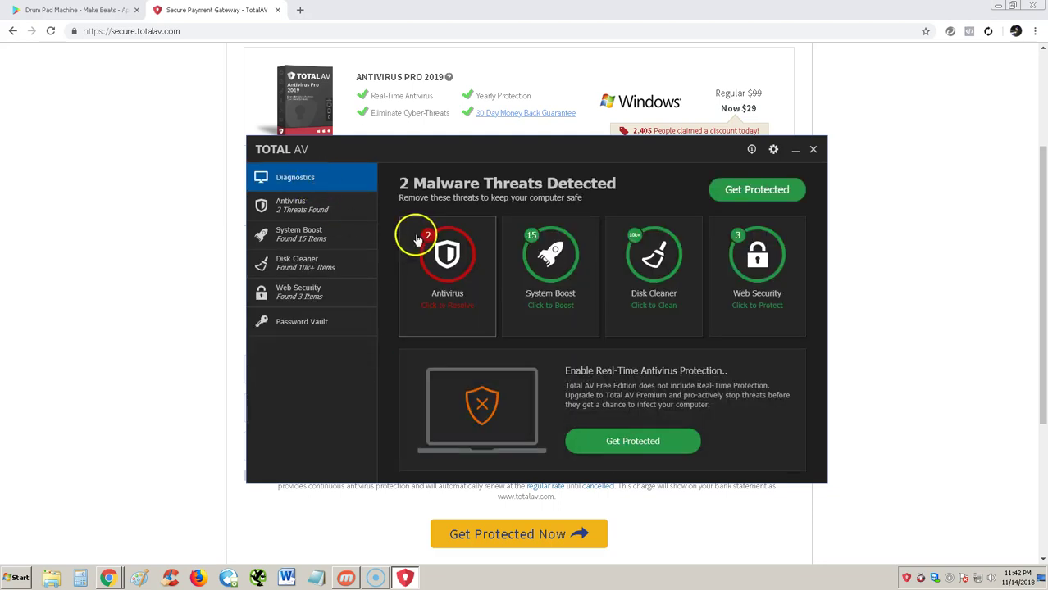
click(661, 300)
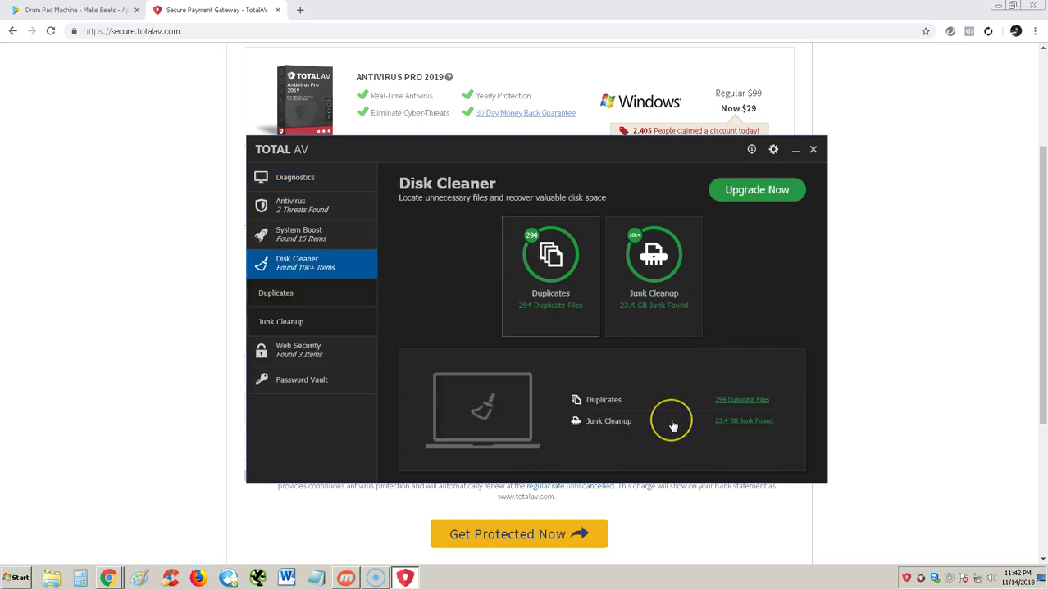
click(611, 330)
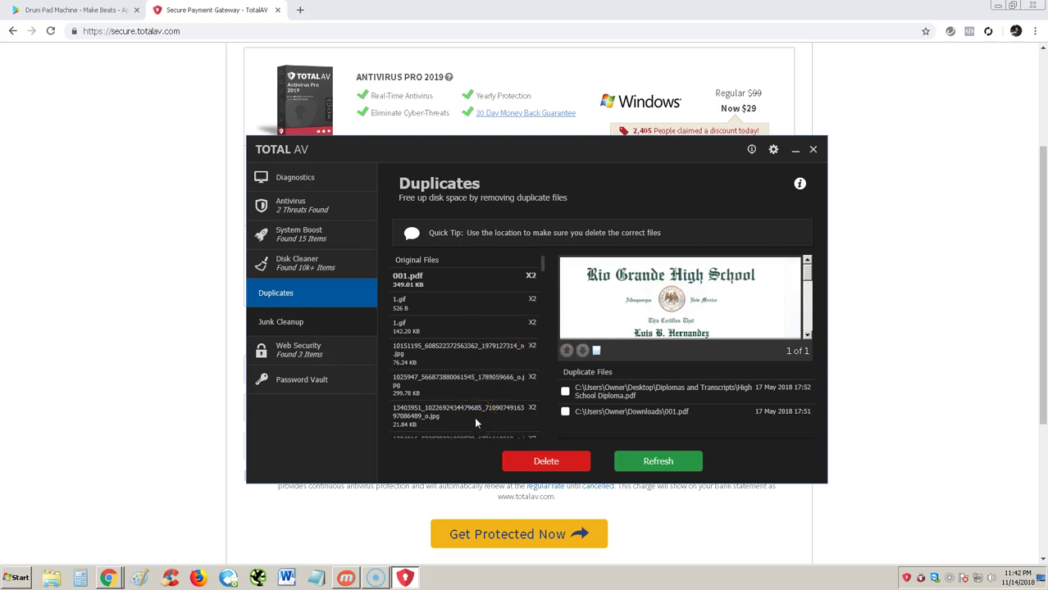
scroll(505, 336, down, 1)
scroll(518, 341, up, 1)
Attempt deleting duplicates, dismiss the no-files-selected warning, view Junk Cleanup, then return to Diagnostics
click(559, 460)
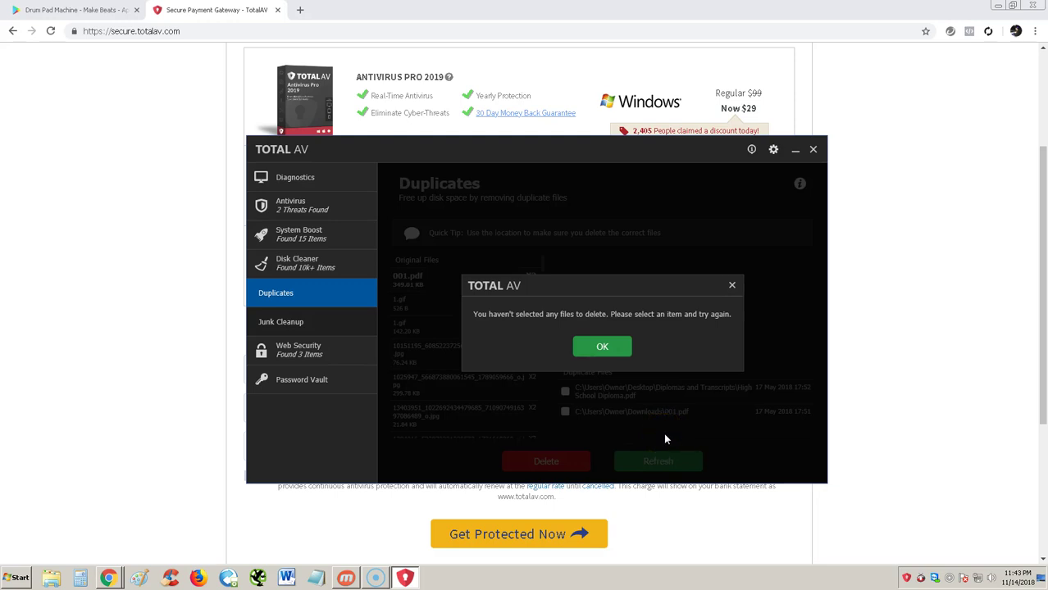
click(621, 347)
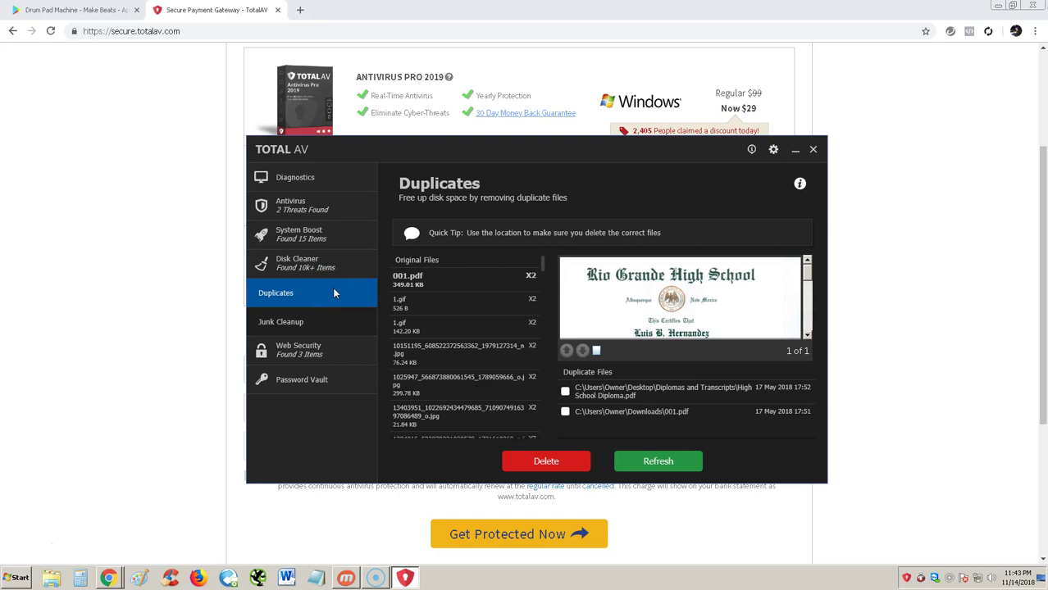
click(296, 324)
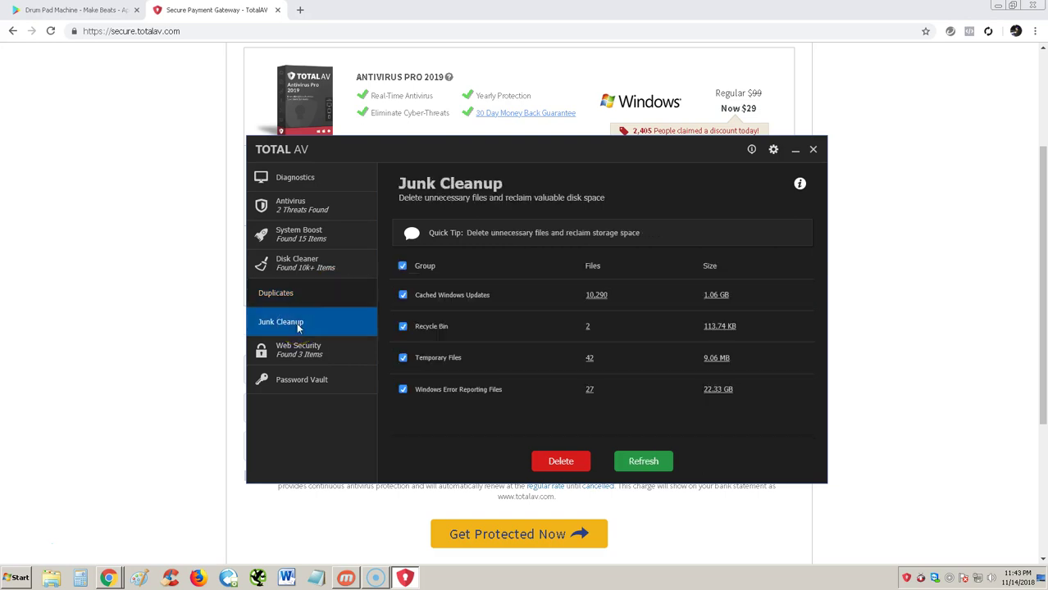
click(297, 177)
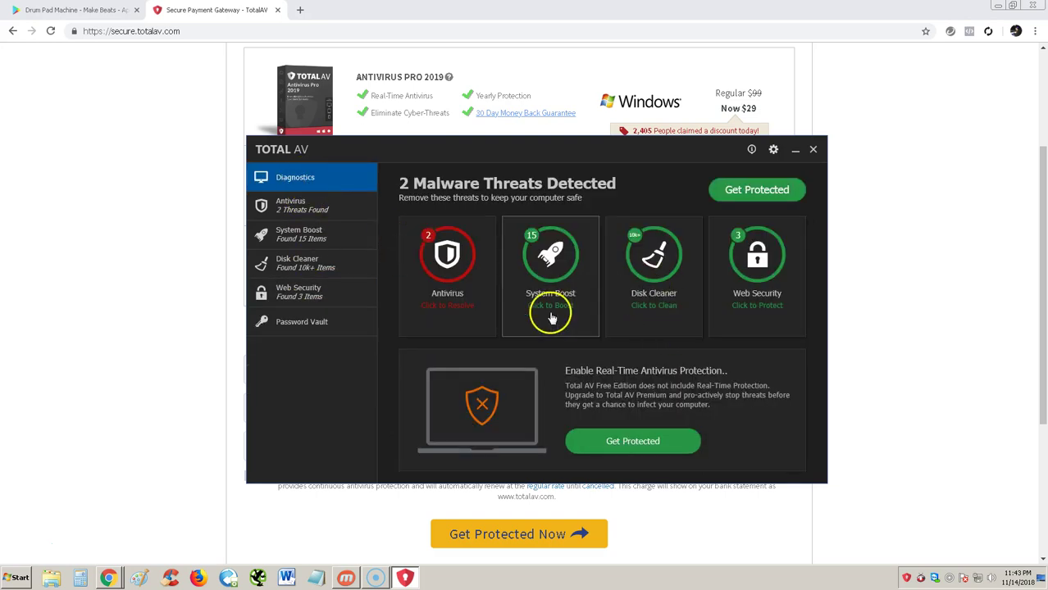
Delete all junk files in Junk Cleanup, removing 10,361 files and recovering 23.40 GB
click(683, 299)
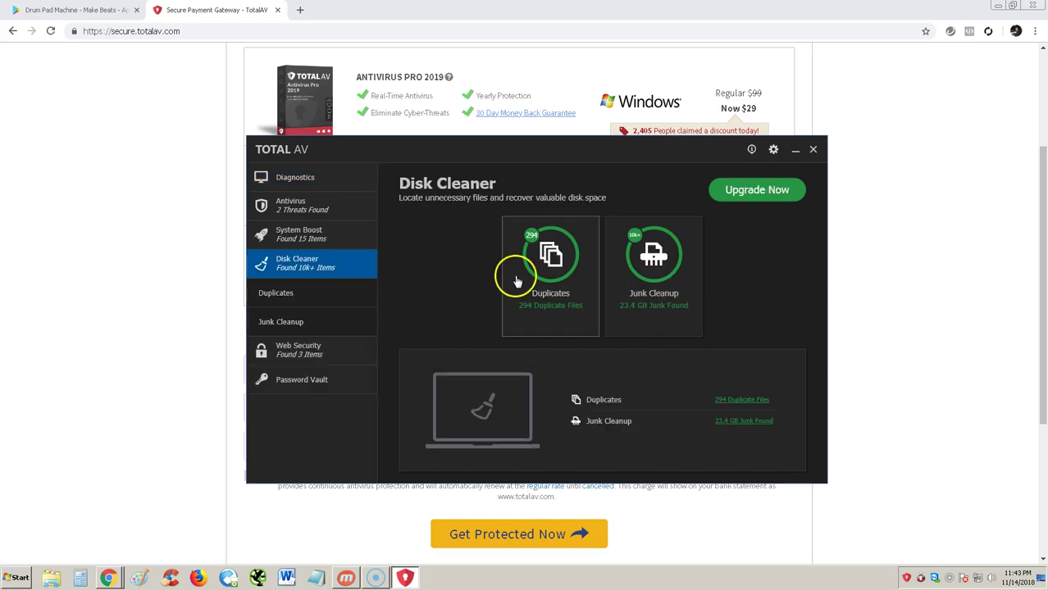
click(650, 288)
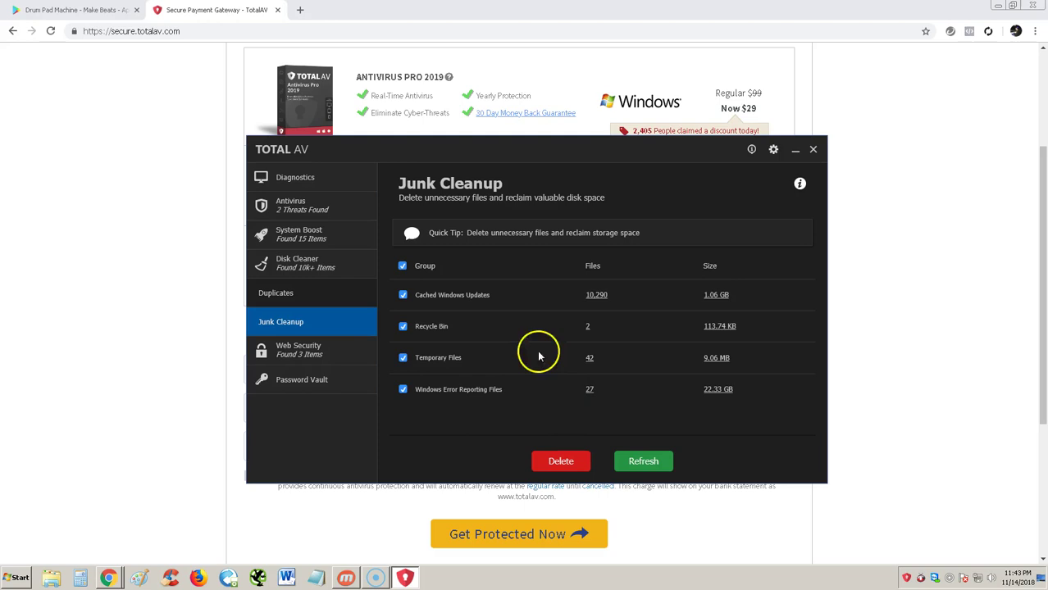
click(561, 462)
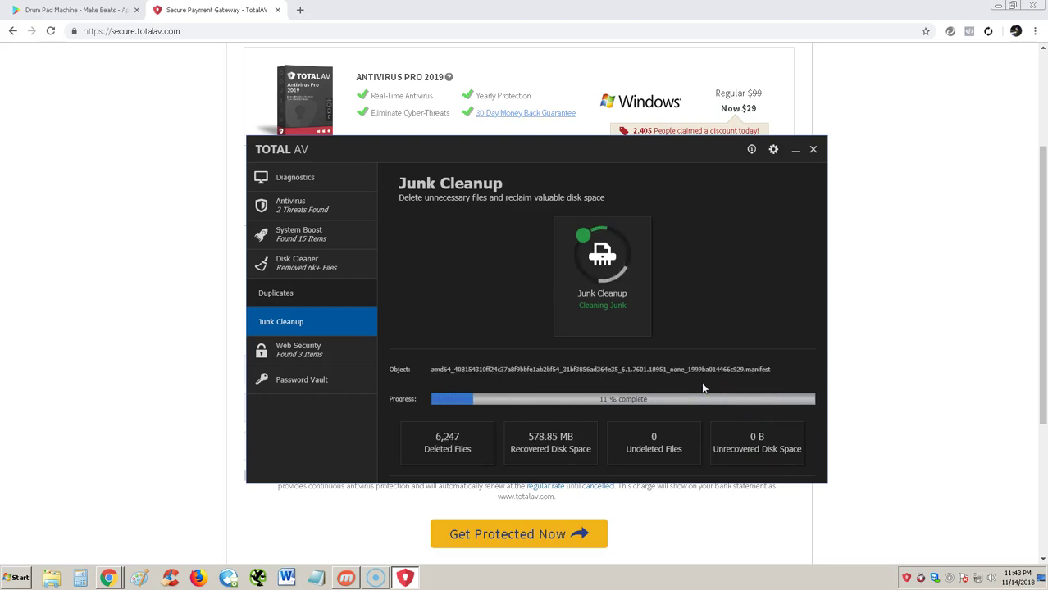
click(672, 374)
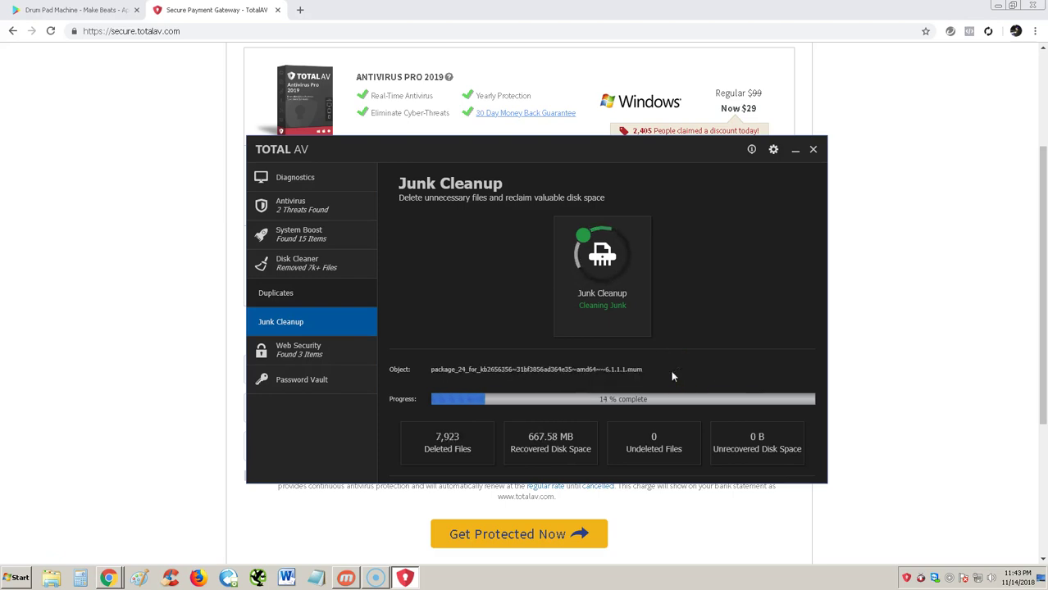
click(615, 370)
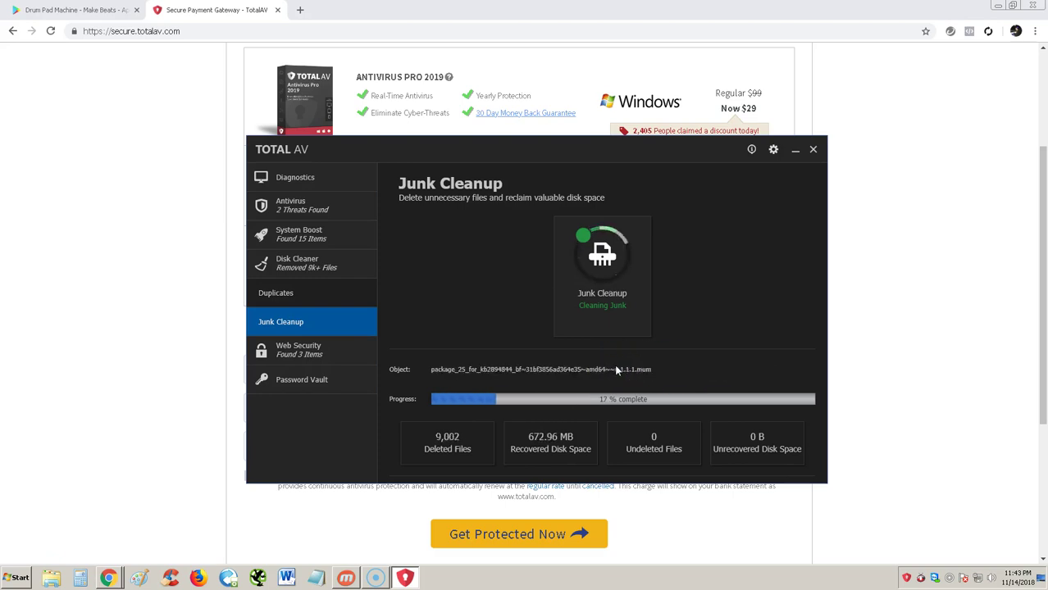
click(605, 365)
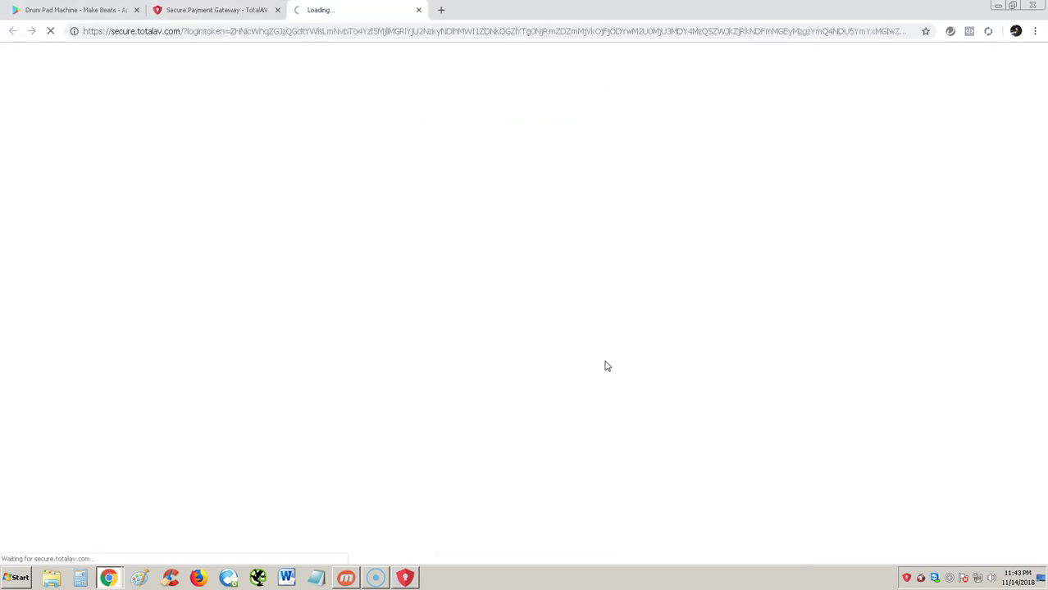
click(585, 355)
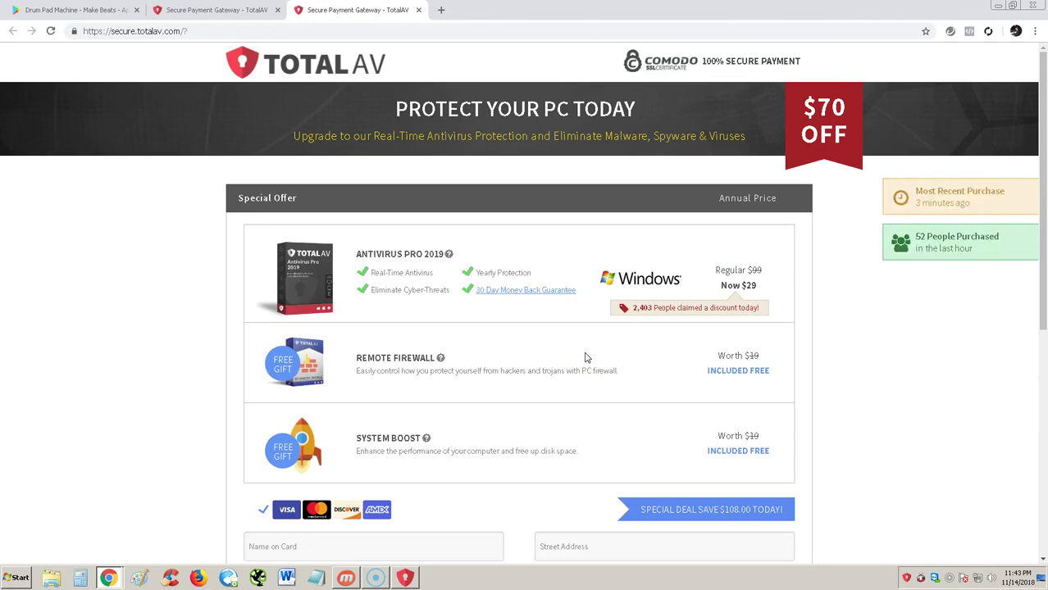
click(404, 577)
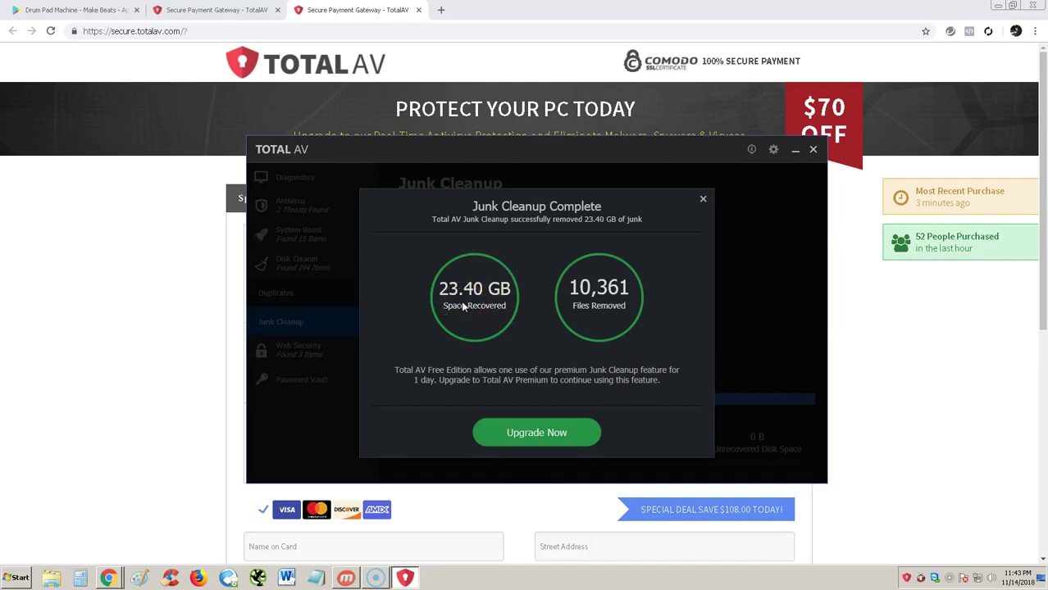
click(702, 199)
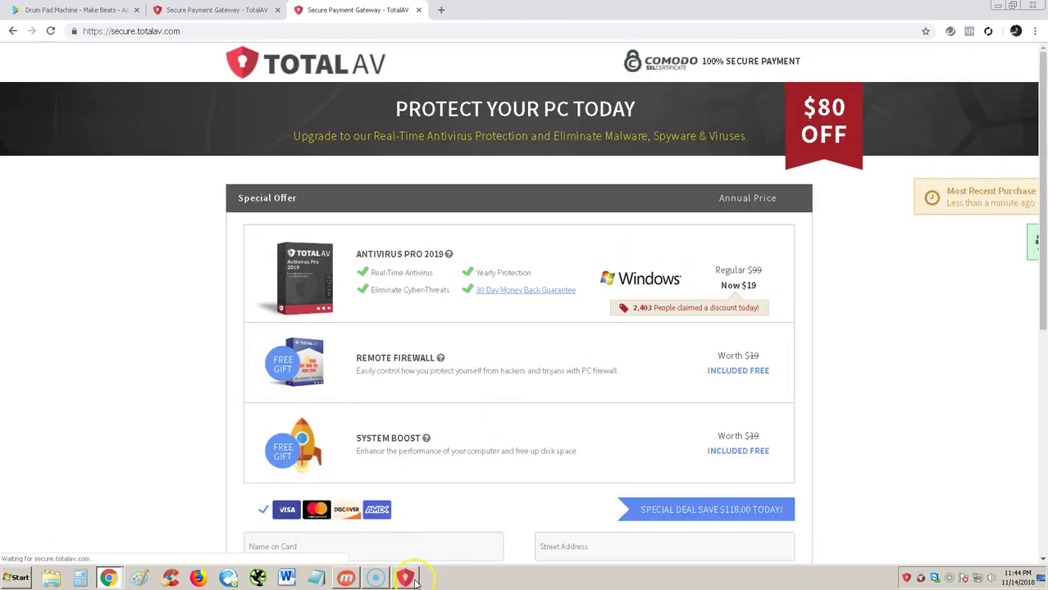
Try connecting the Safe Browsing VPN to Australia and dismiss the premium upsell
click(407, 578)
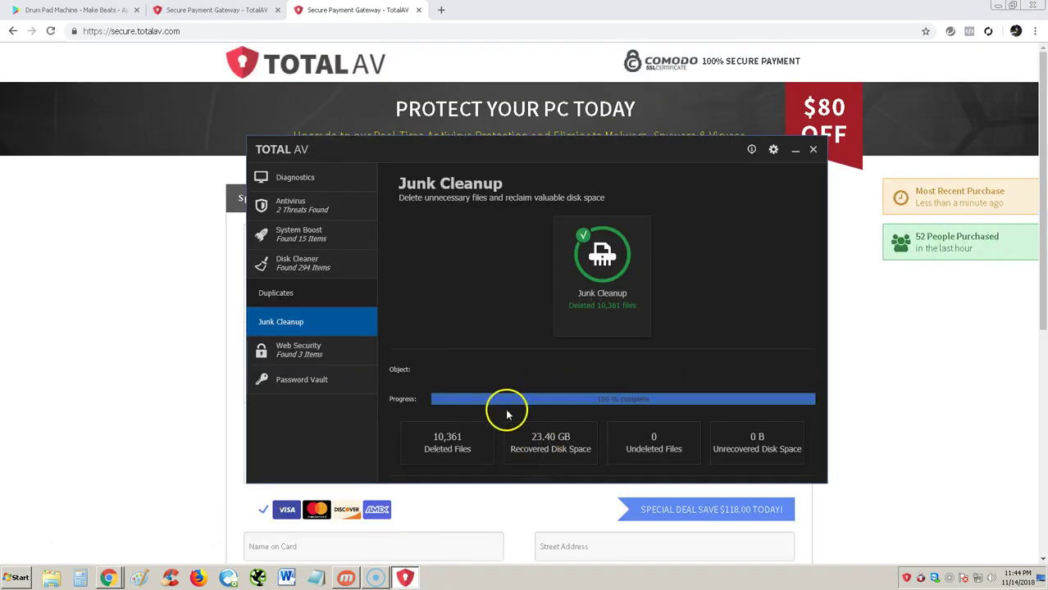
click(287, 177)
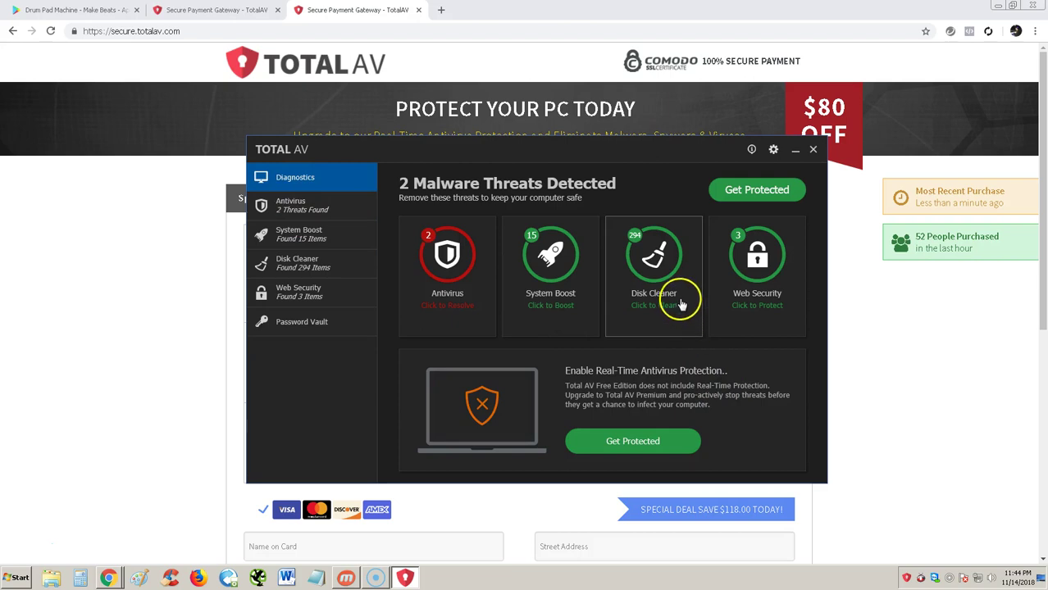
click(744, 285)
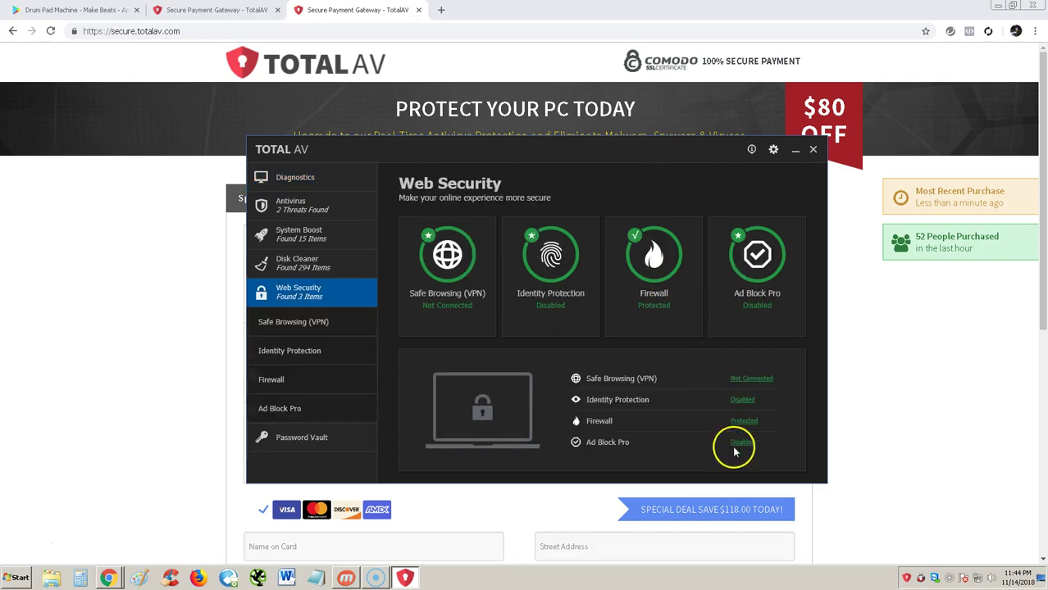
click(445, 302)
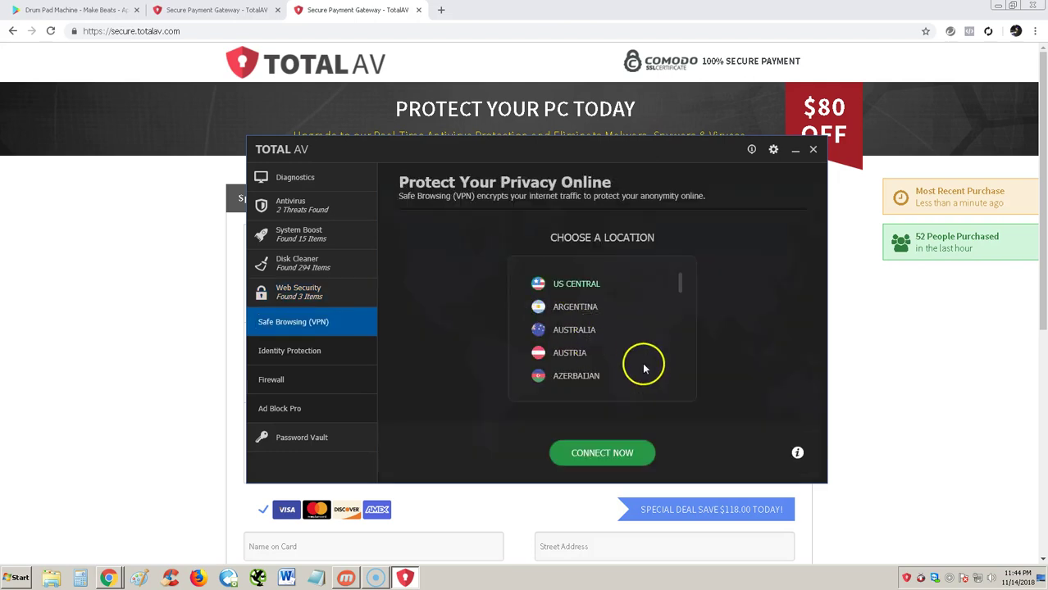
click(568, 329)
click(620, 463)
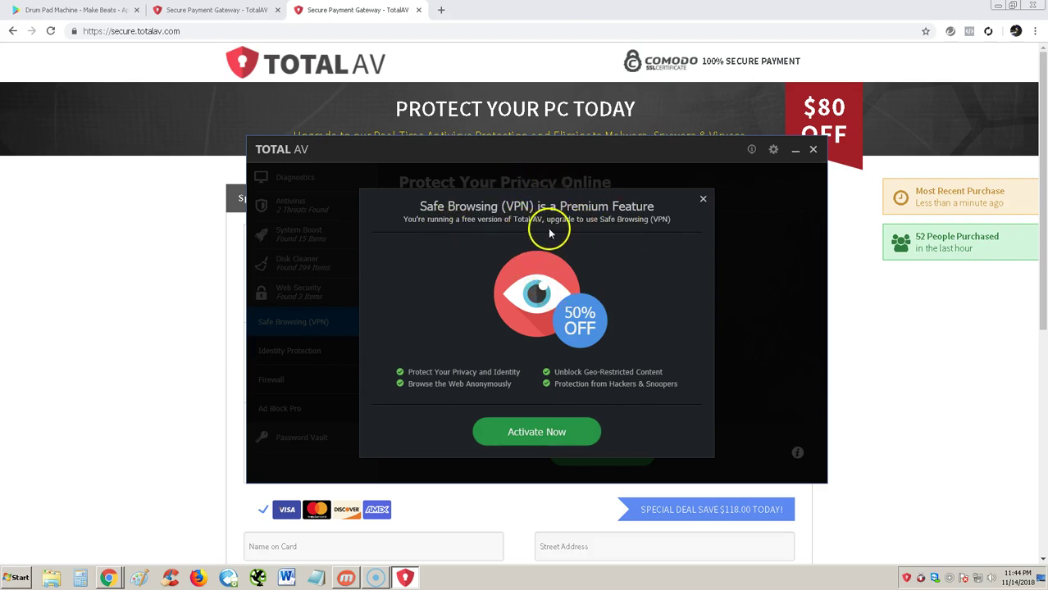
click(703, 198)
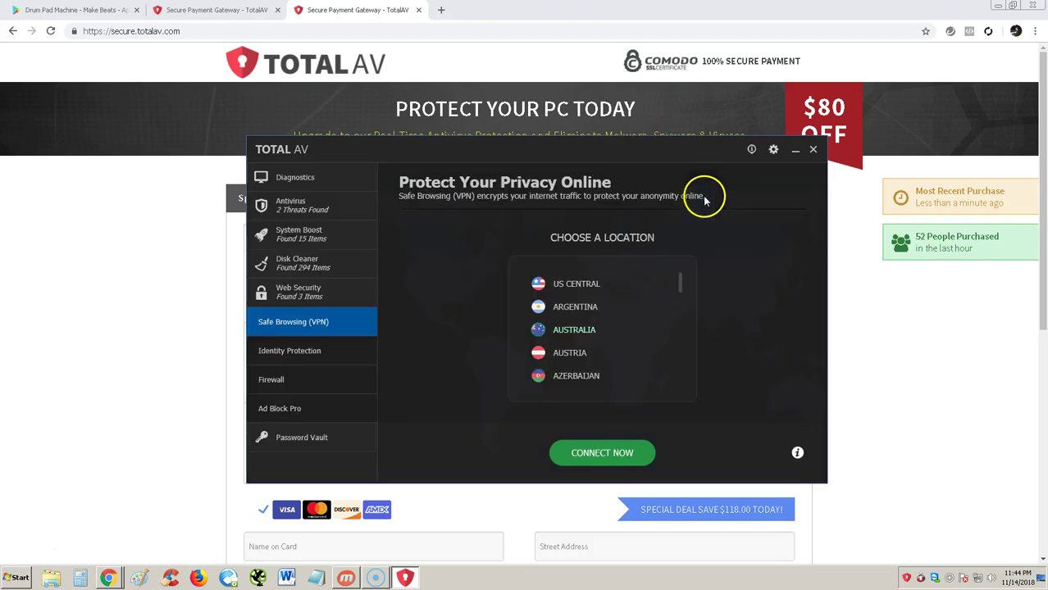
Try activating Identity Protection, dismiss its premium upsell, and go back to Web Security
click(320, 294)
click(540, 298)
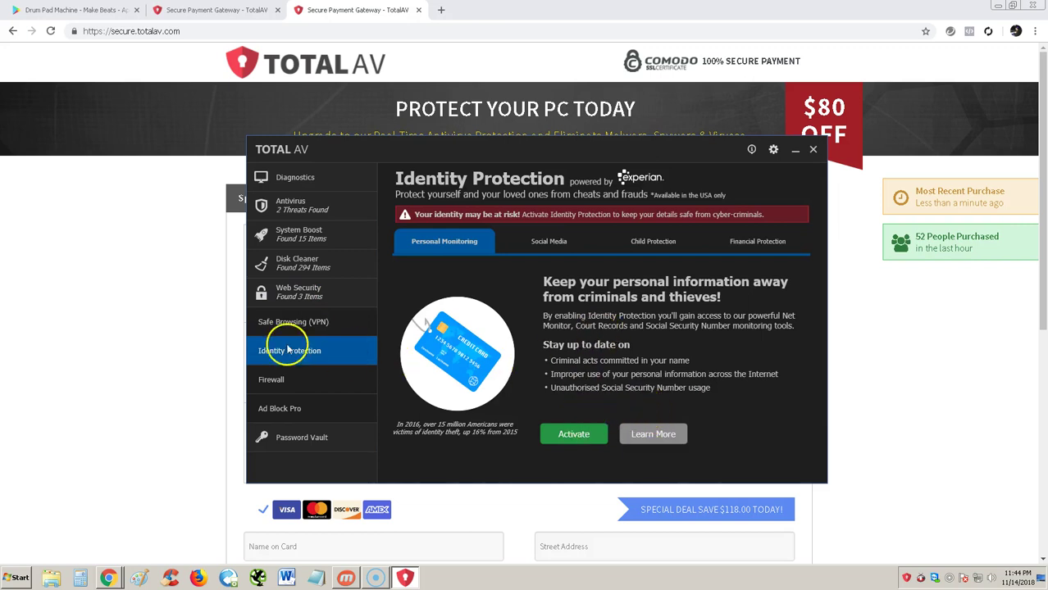
click(577, 436)
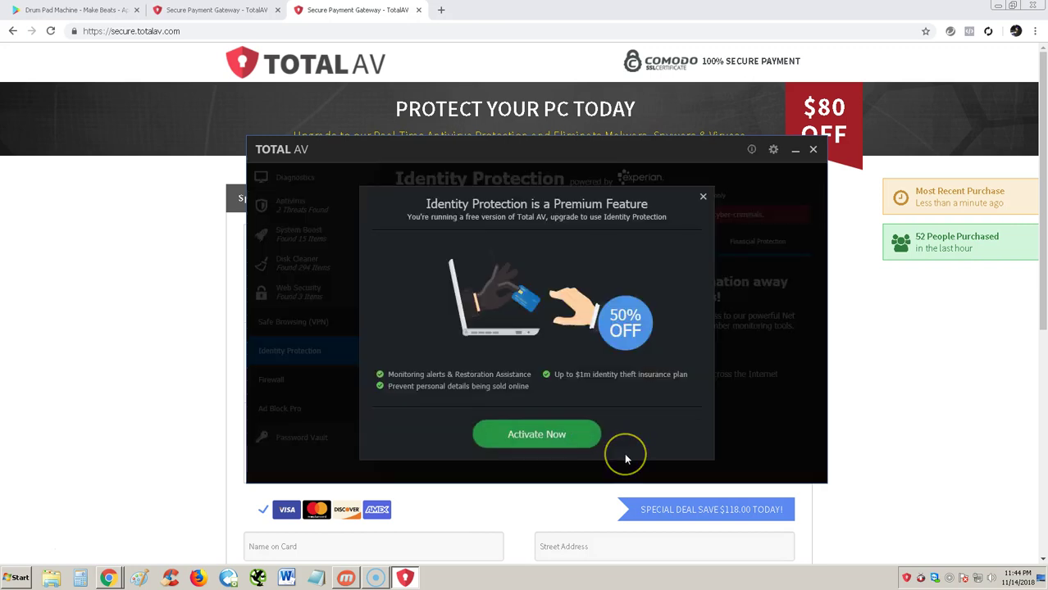
click(703, 197)
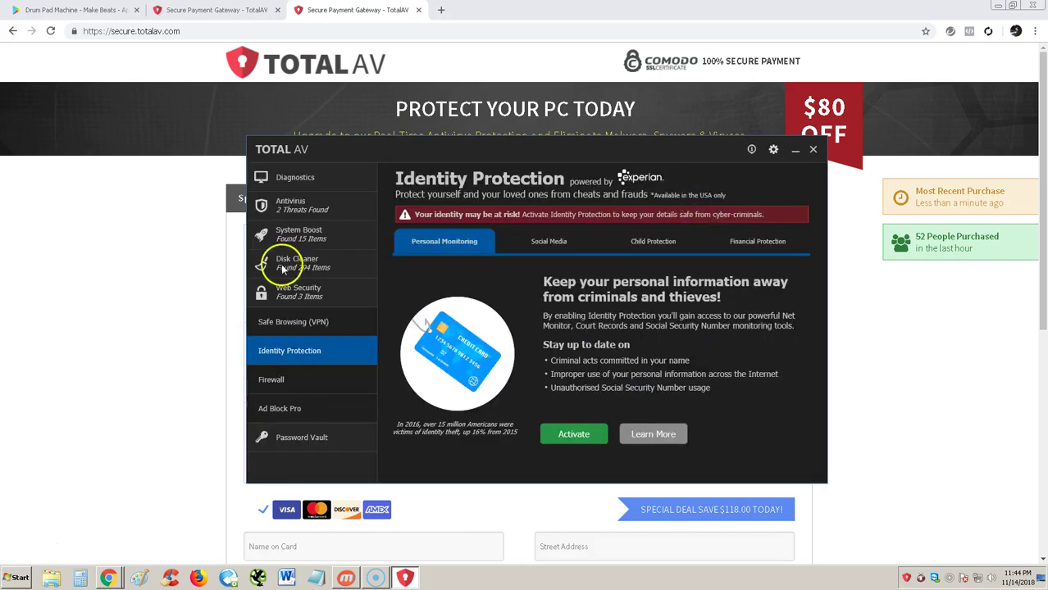
click(291, 177)
Switch on Allow Inbound Traffic in the Firewall settings
click(775, 301)
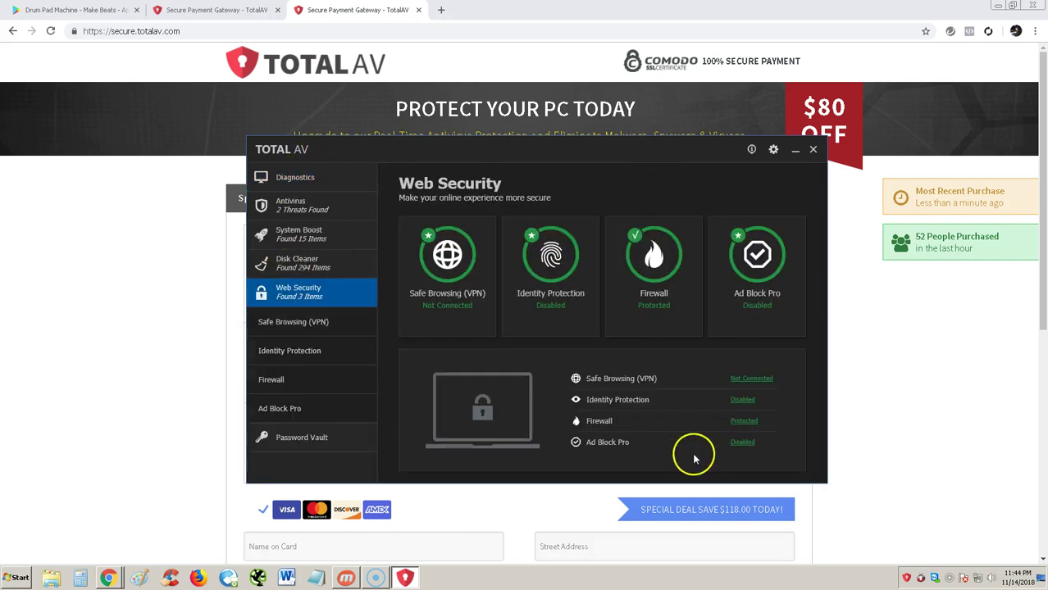
click(673, 246)
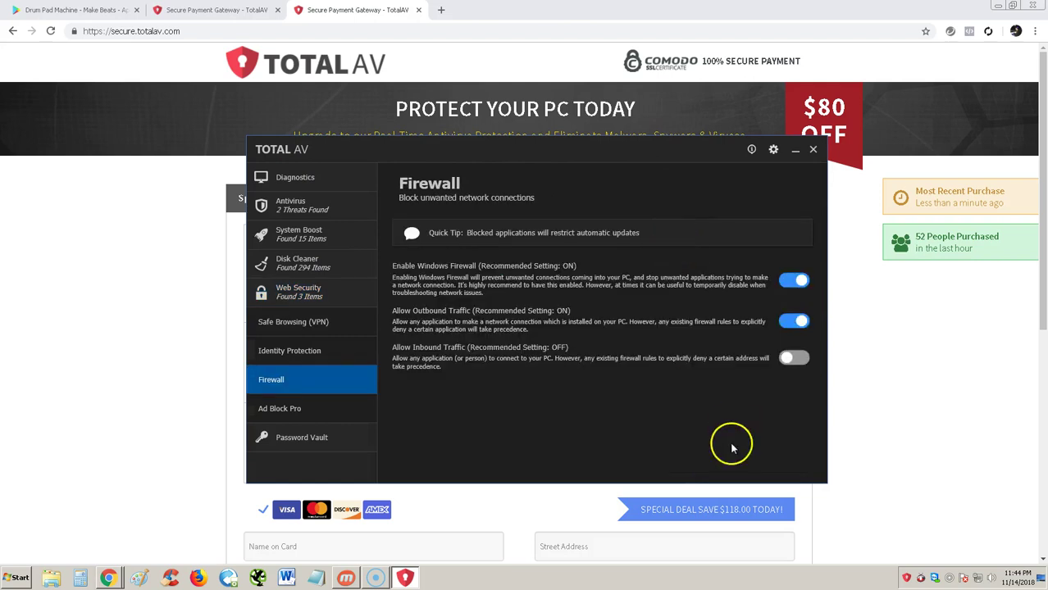
click(792, 358)
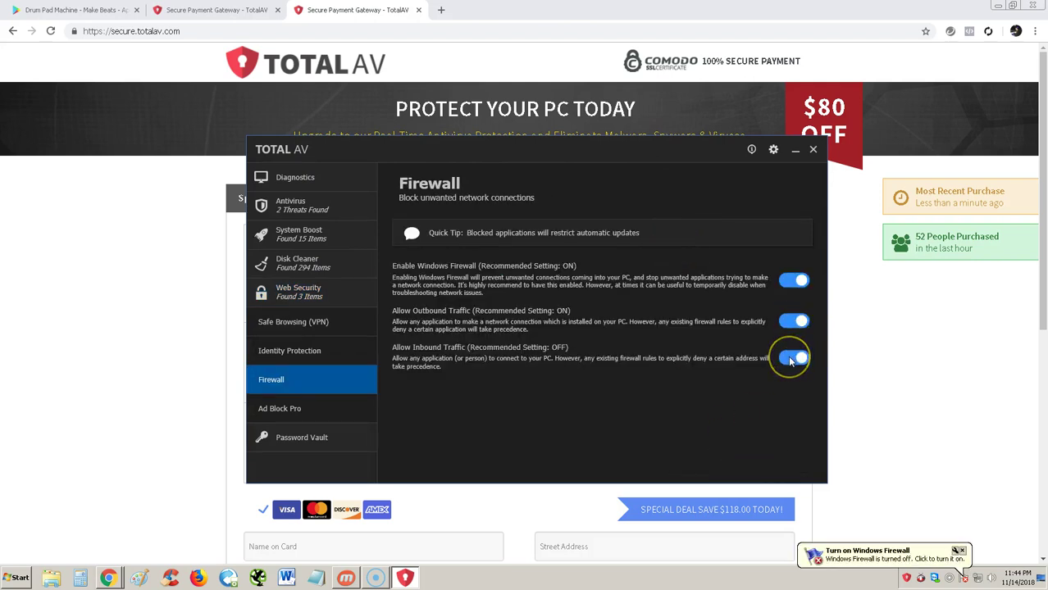
click(790, 359)
Try activating Ad Block Pro under Web Security and dismiss its premium upsell
click(326, 181)
click(766, 310)
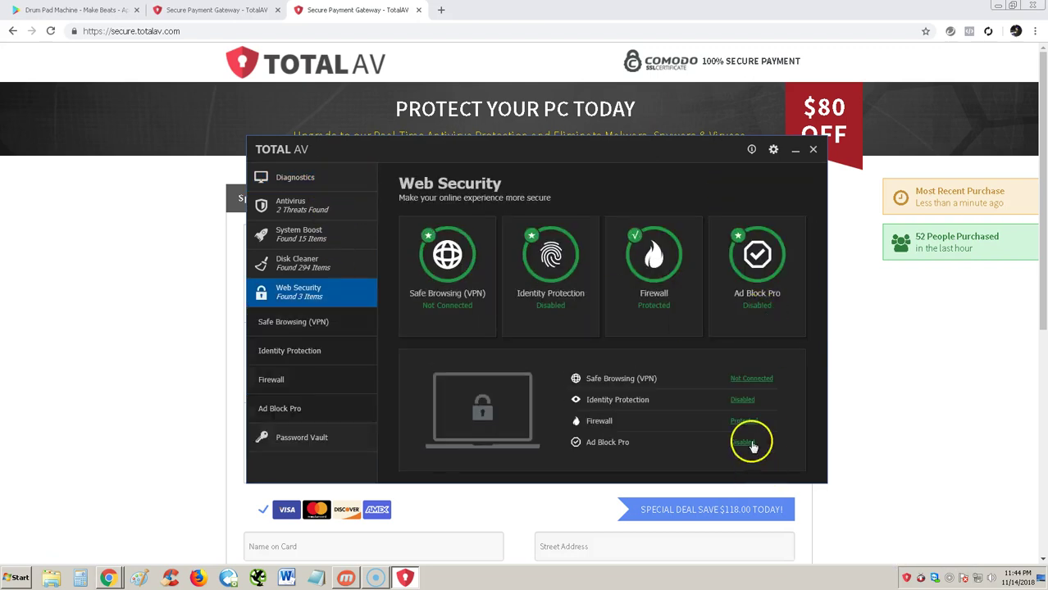
click(759, 316)
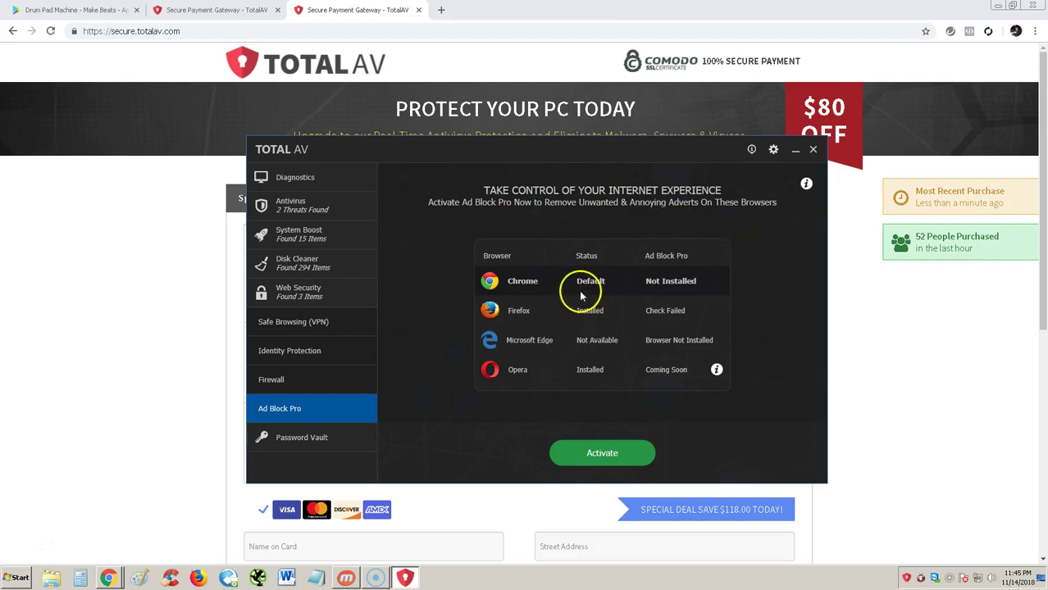
click(602, 457)
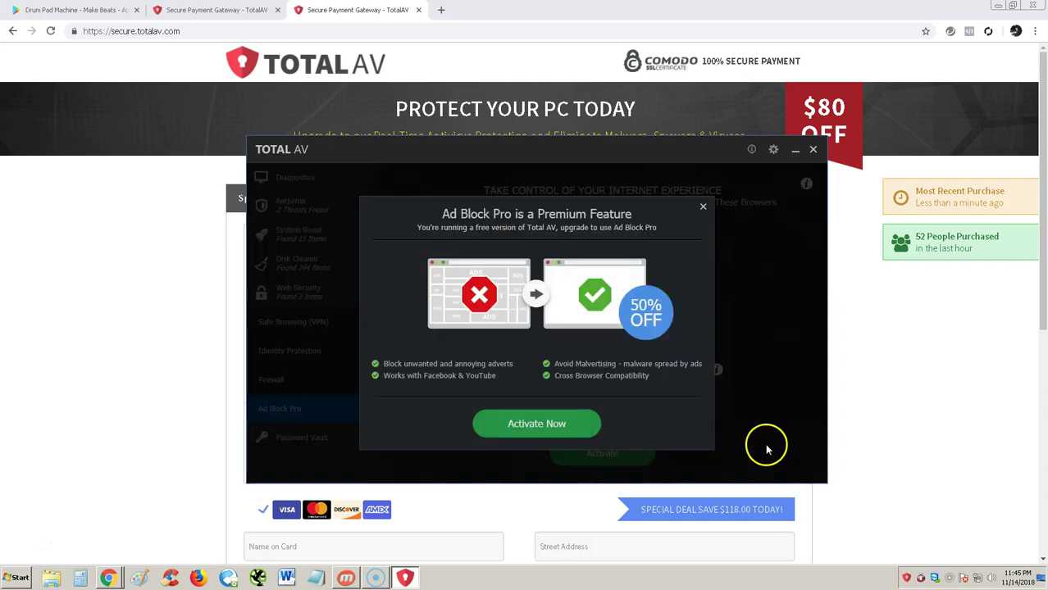
click(702, 205)
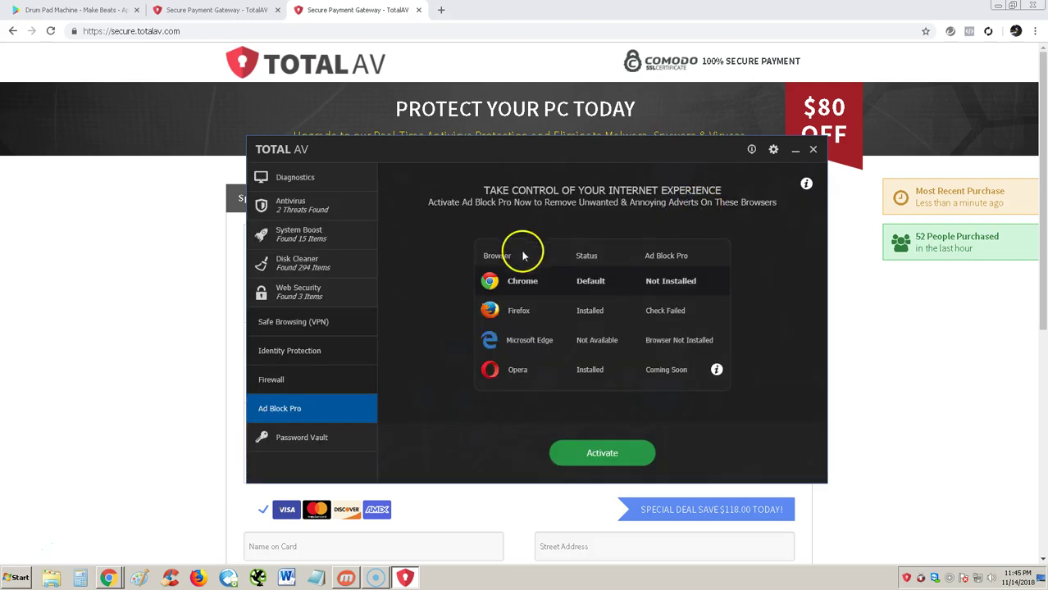
Try setting up the Password Vault and close its premium upsell
click(327, 440)
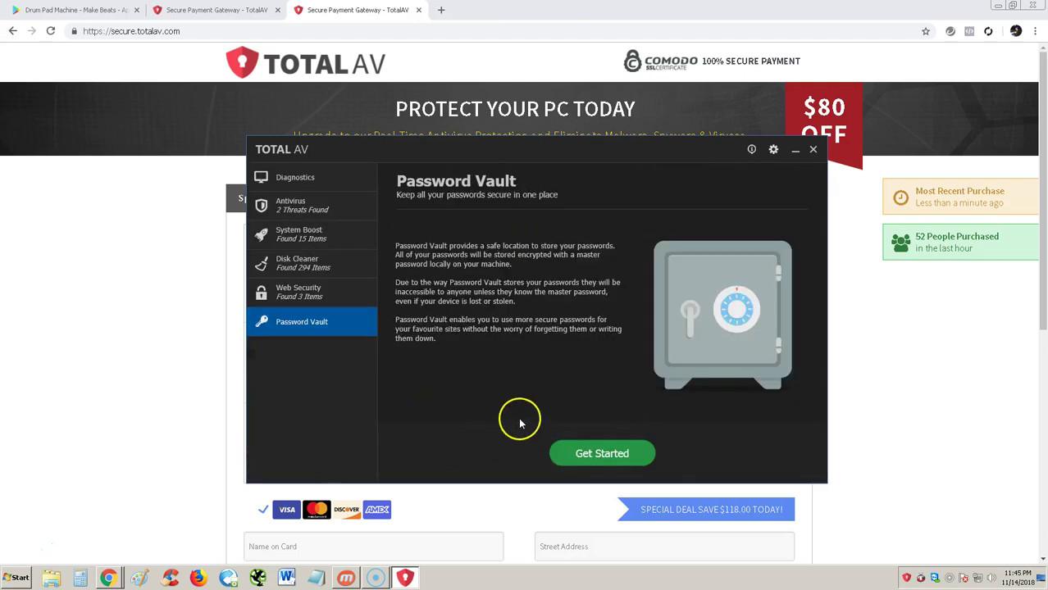
click(598, 443)
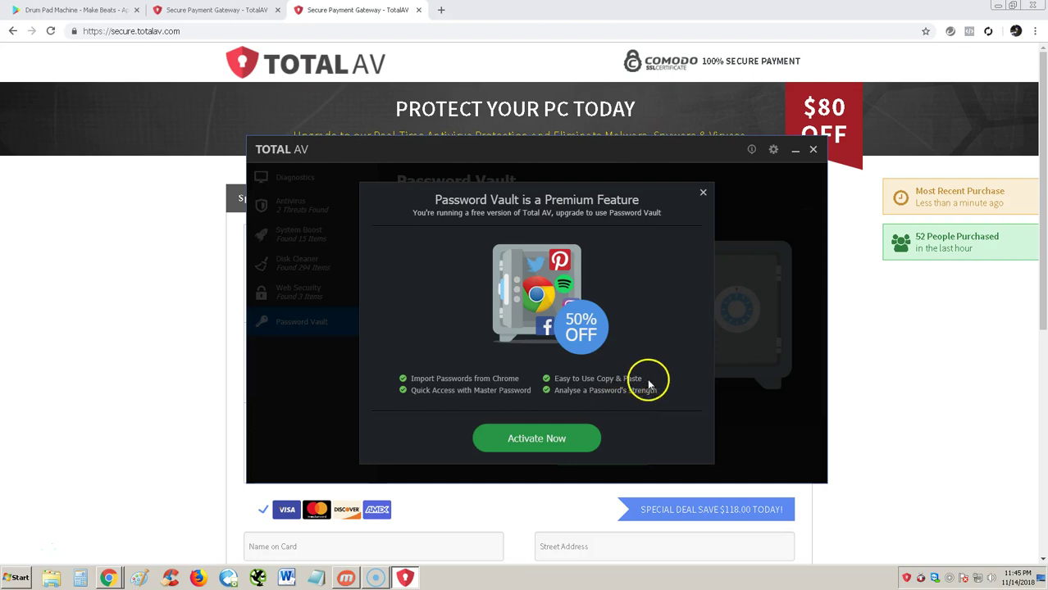
click(702, 192)
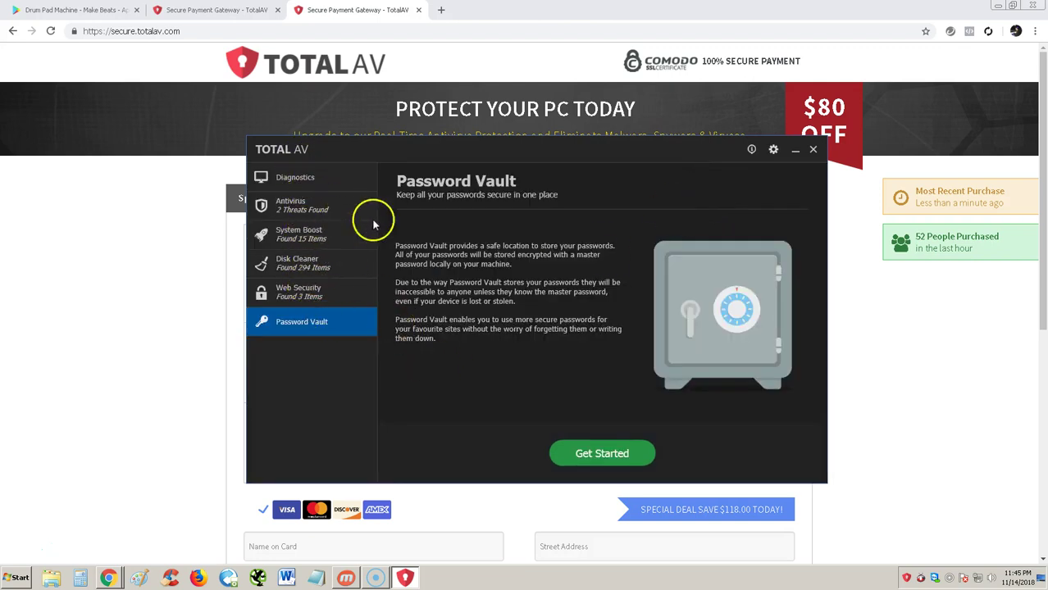
click(293, 177)
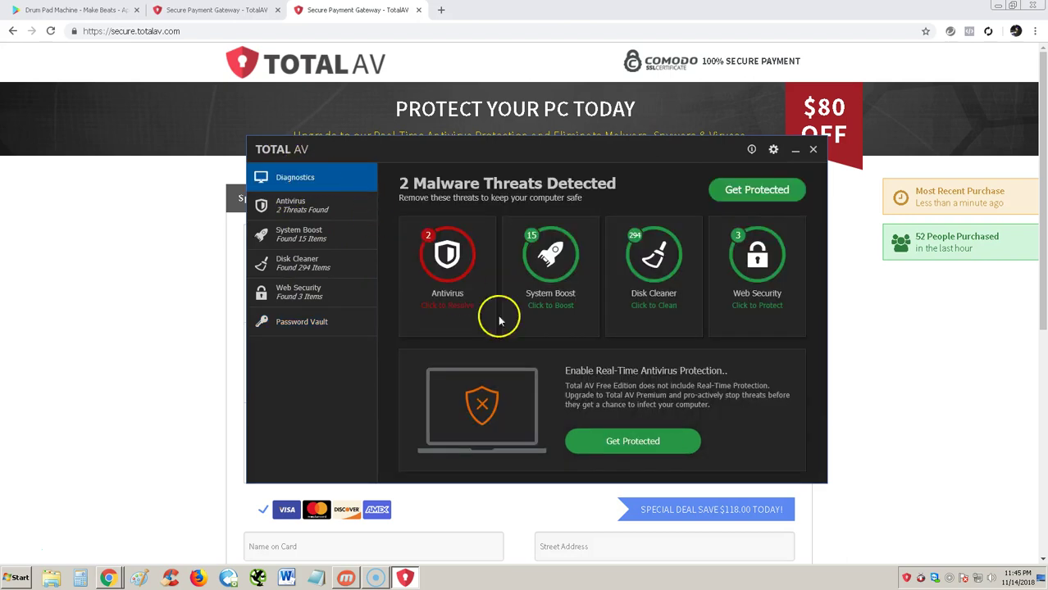
click(447, 278)
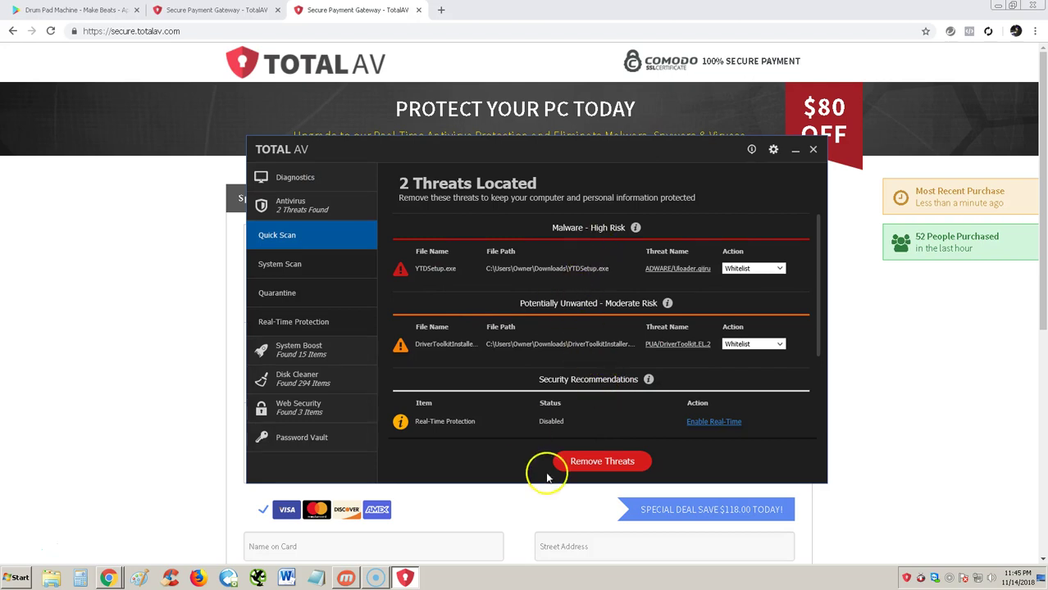
click(297, 178)
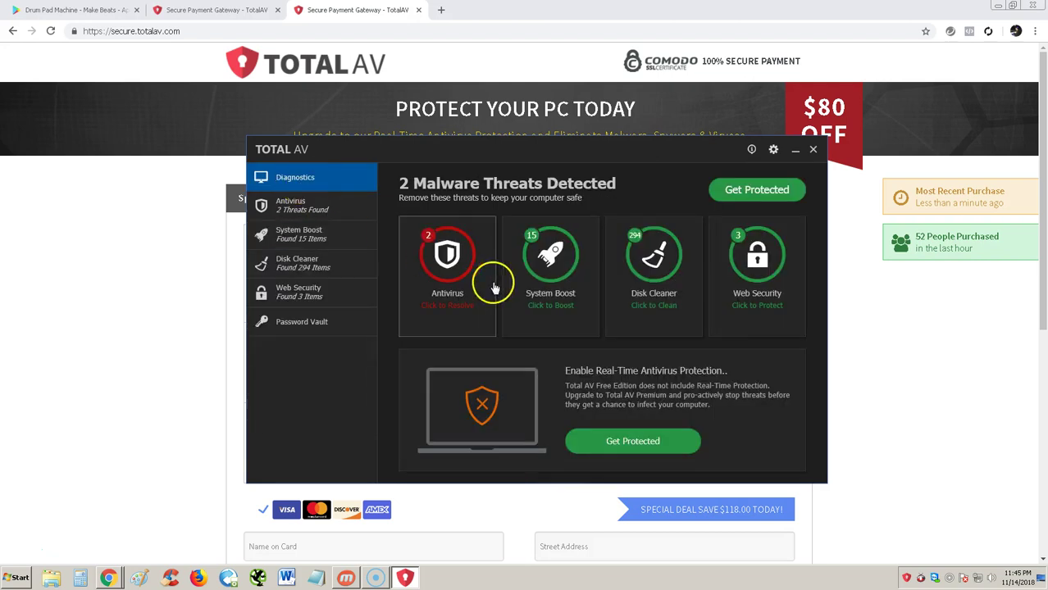